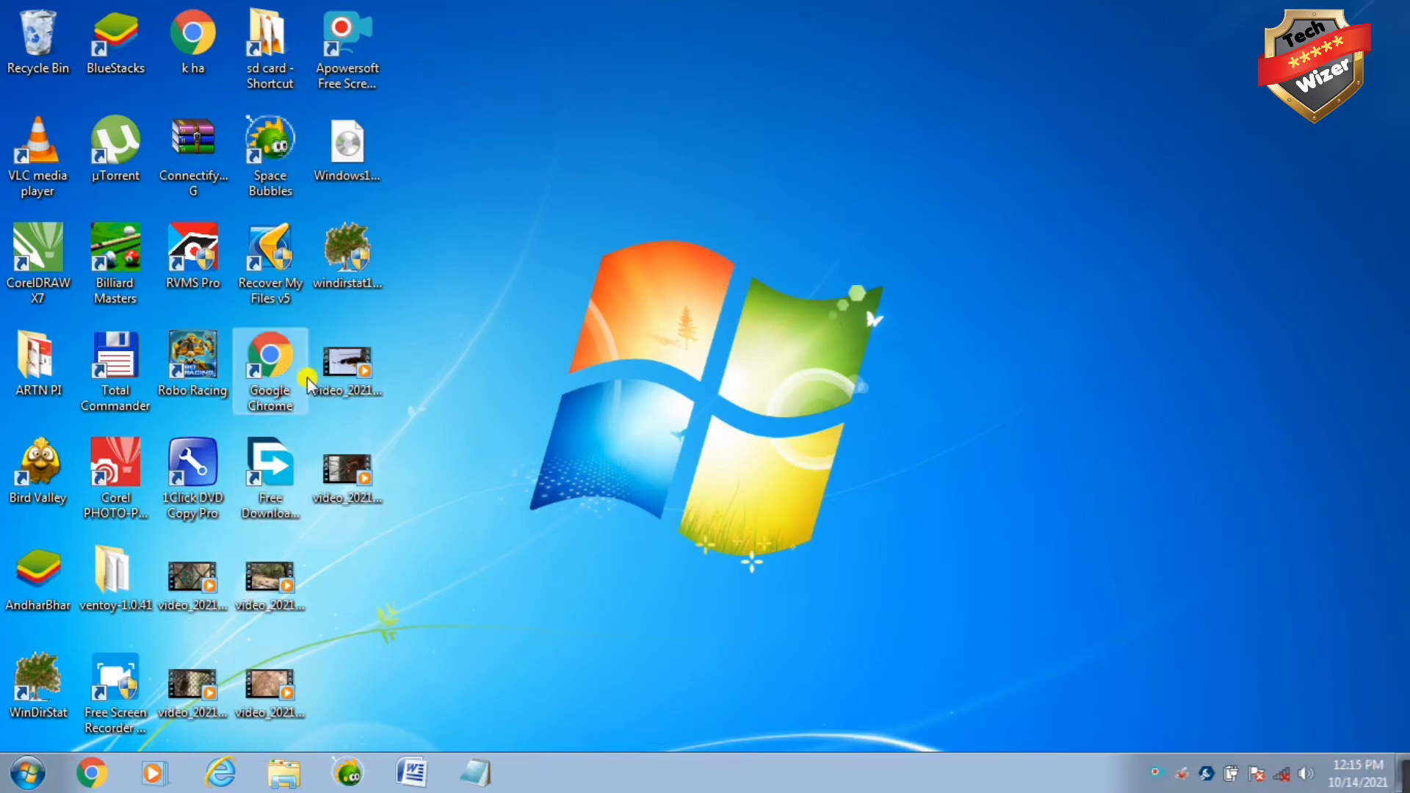
Step: Search Google for "obs studio" in Chrome and close the browser
{"action": "double_click", "coordinate": [272, 367]}
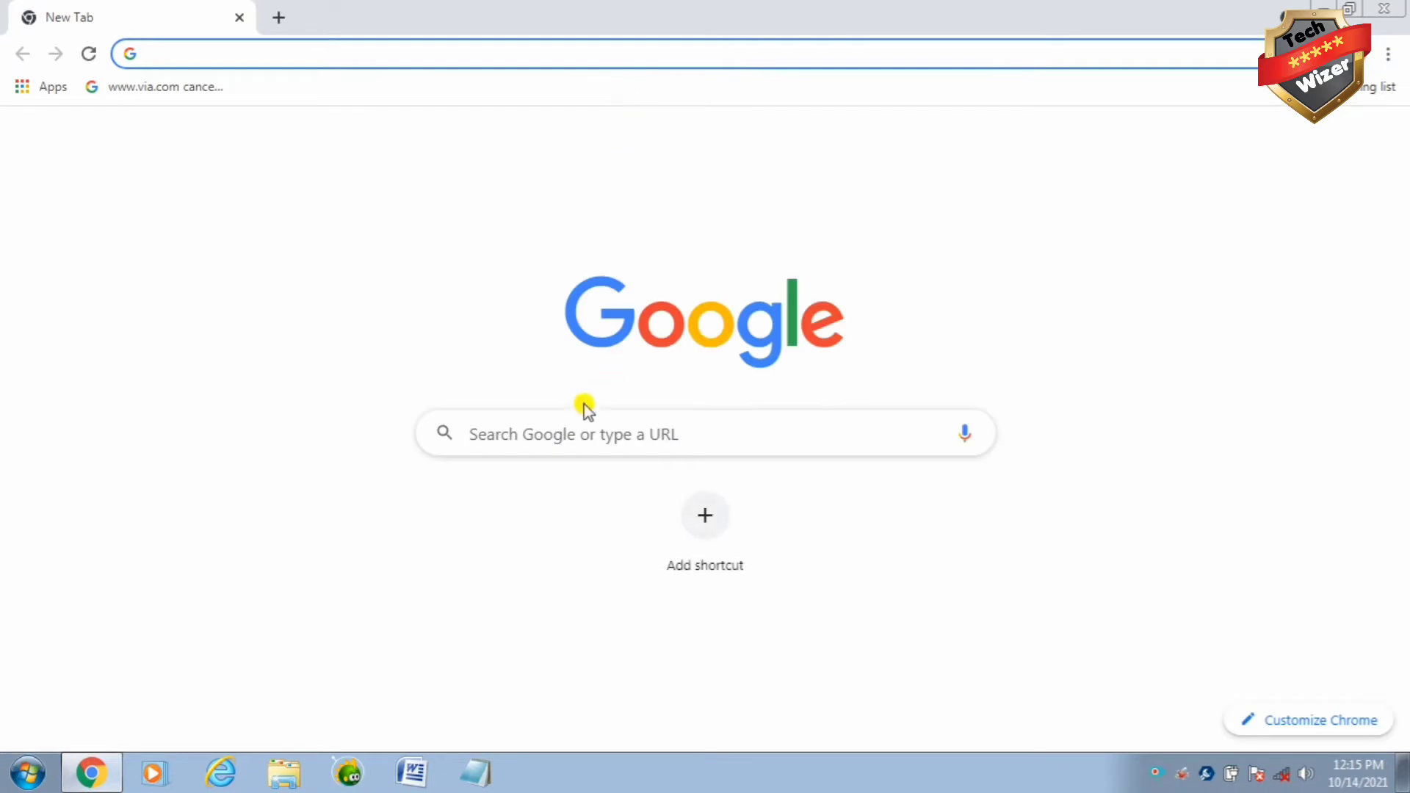
{"action": "left_click", "coordinate": [558, 441]}
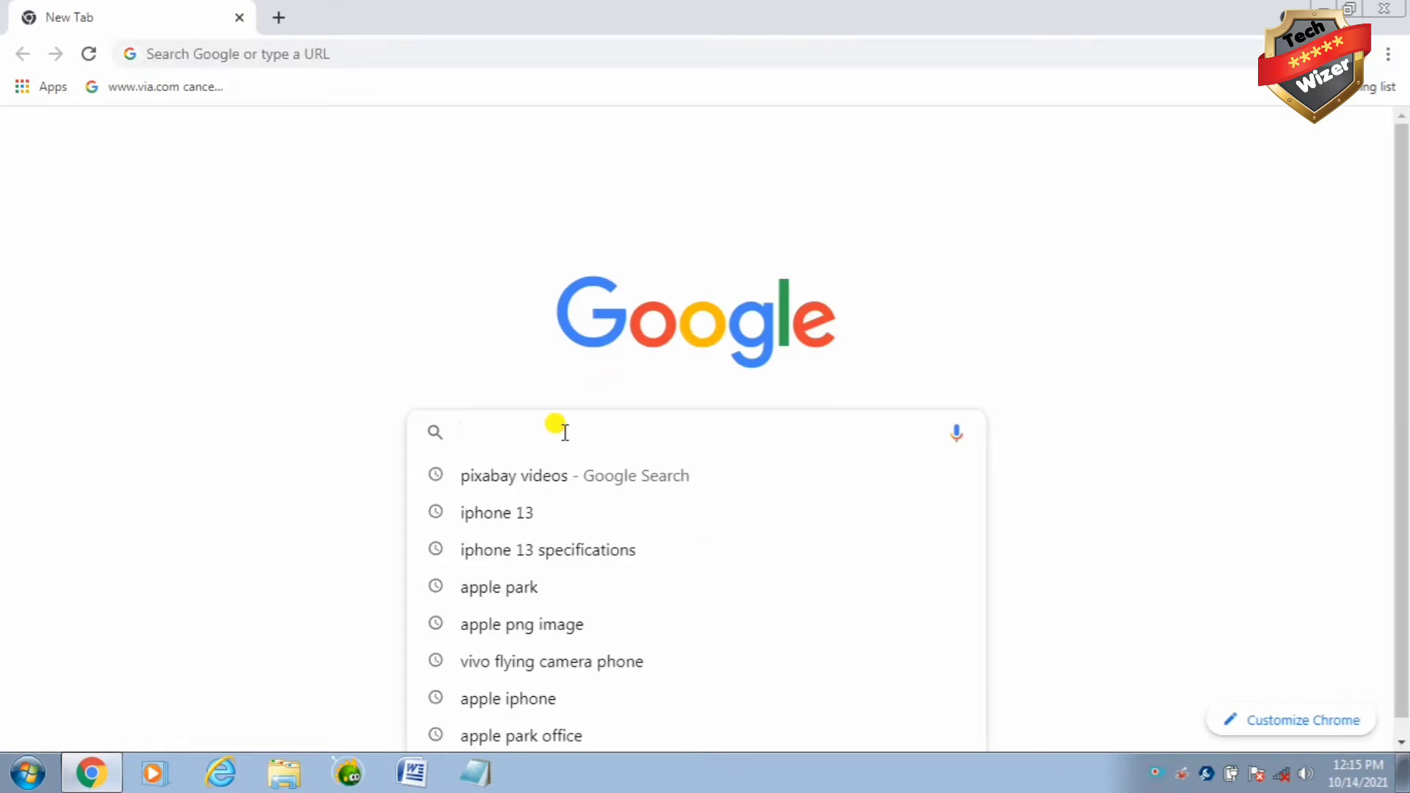
{"action": "type", "text": "o"}
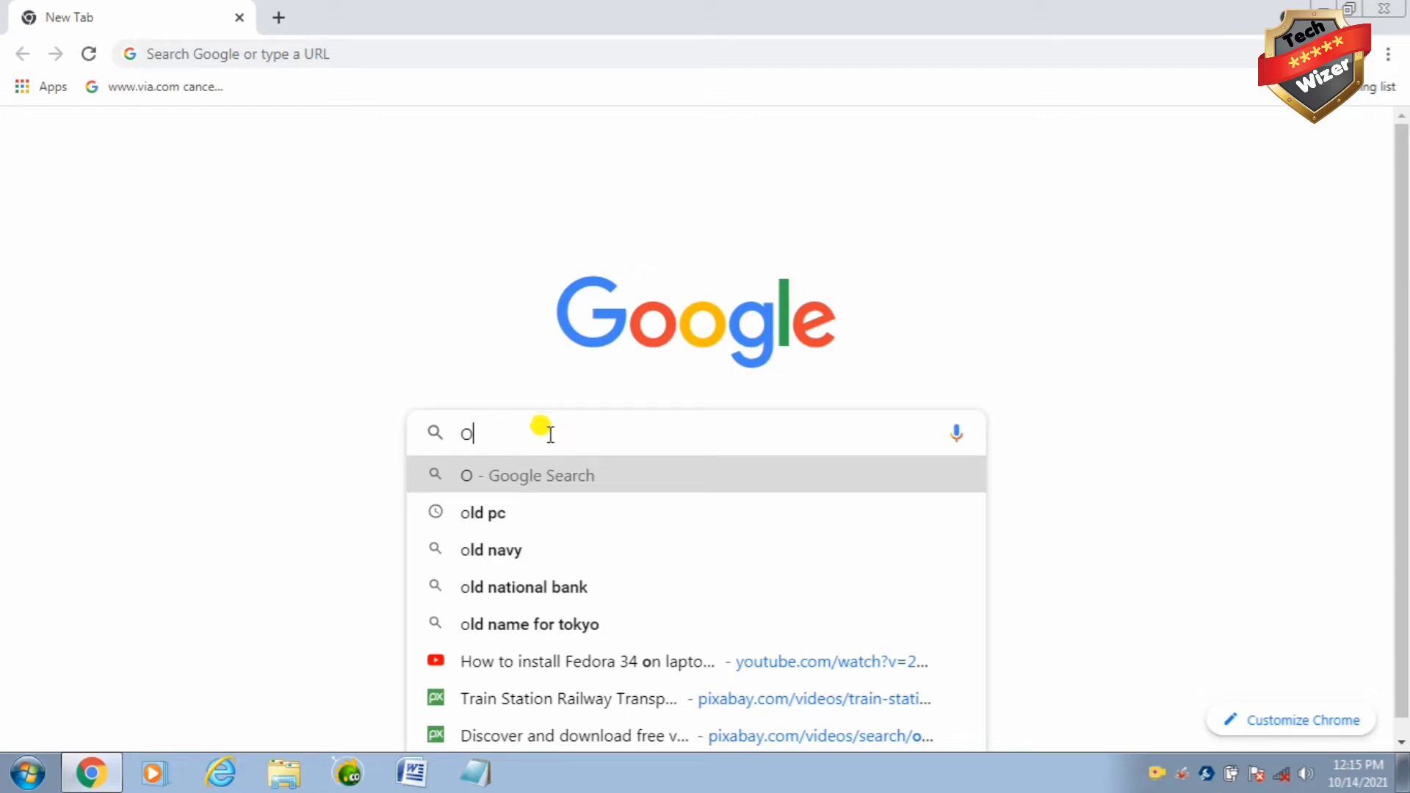
{"action": "type", "text": "BS"}
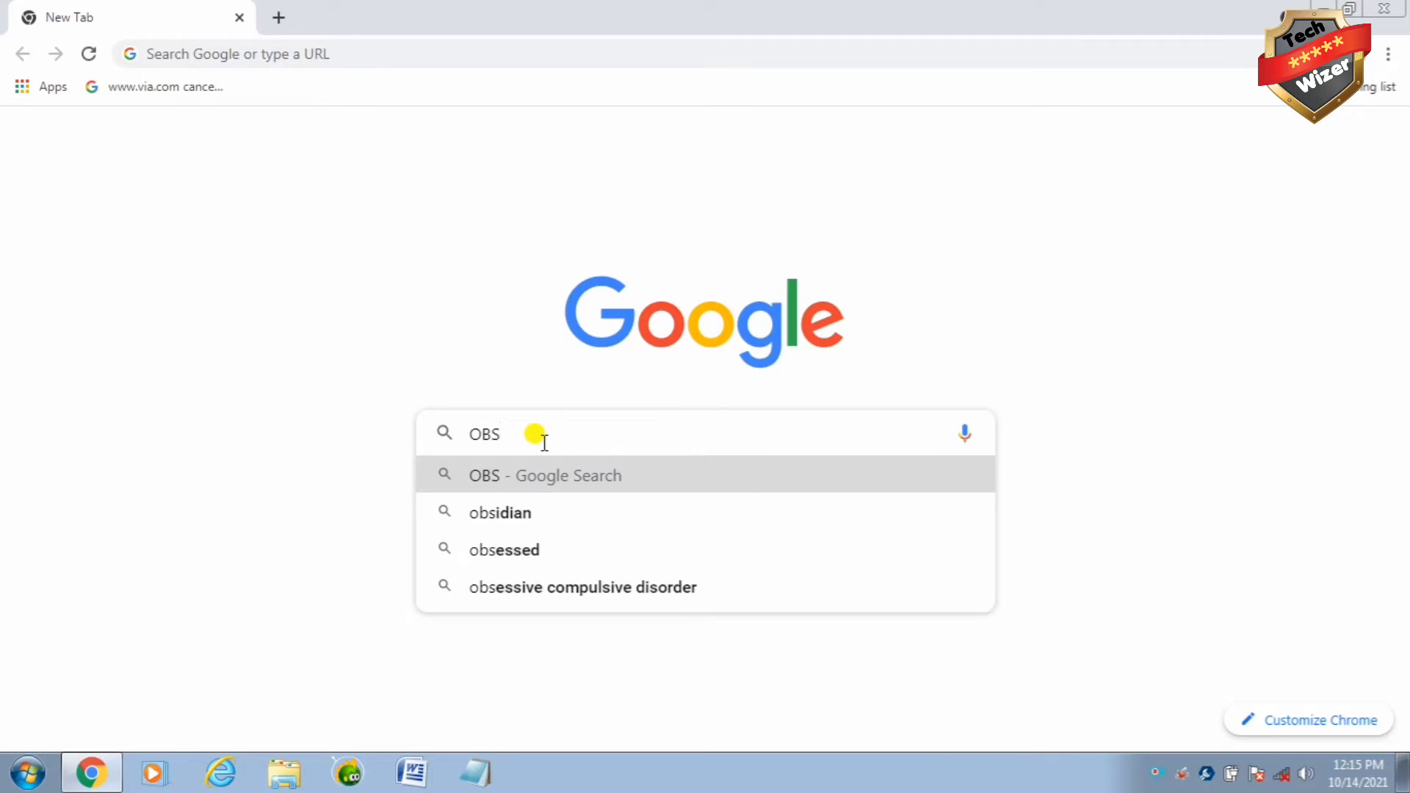
{"action": "type", "text": " ST"}
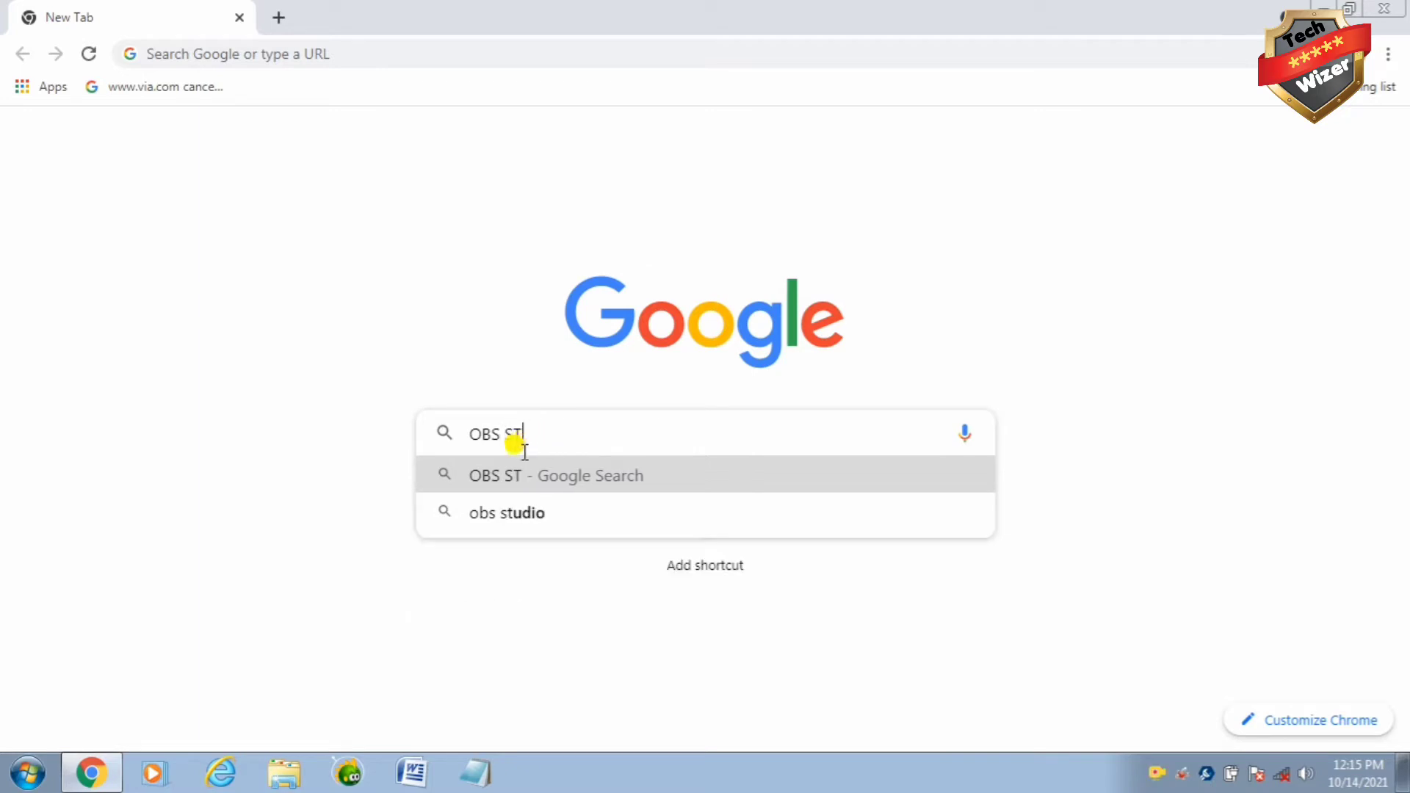
{"action": "left_click", "coordinate": [522, 514]}
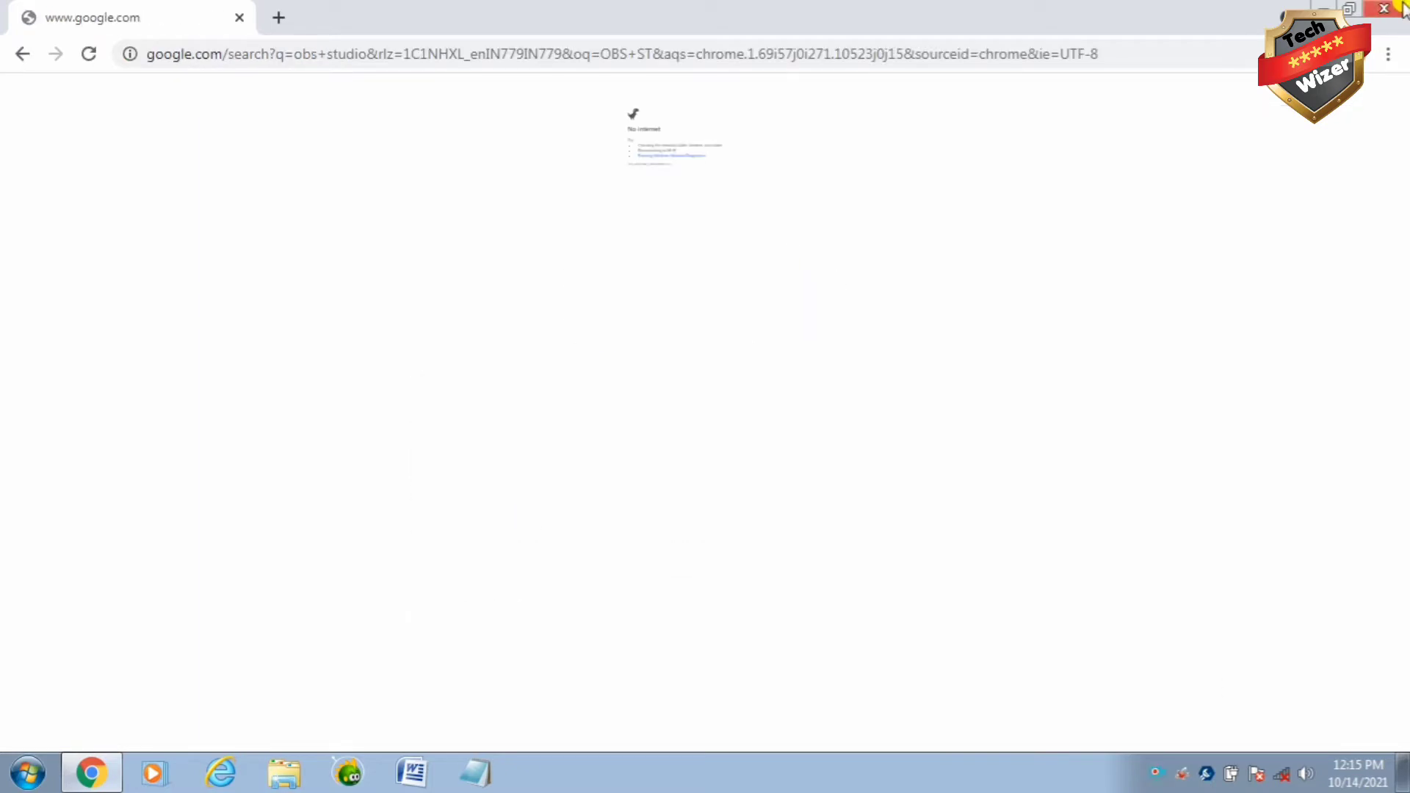
{"action": "left_click", "coordinate": [1387, 9]}
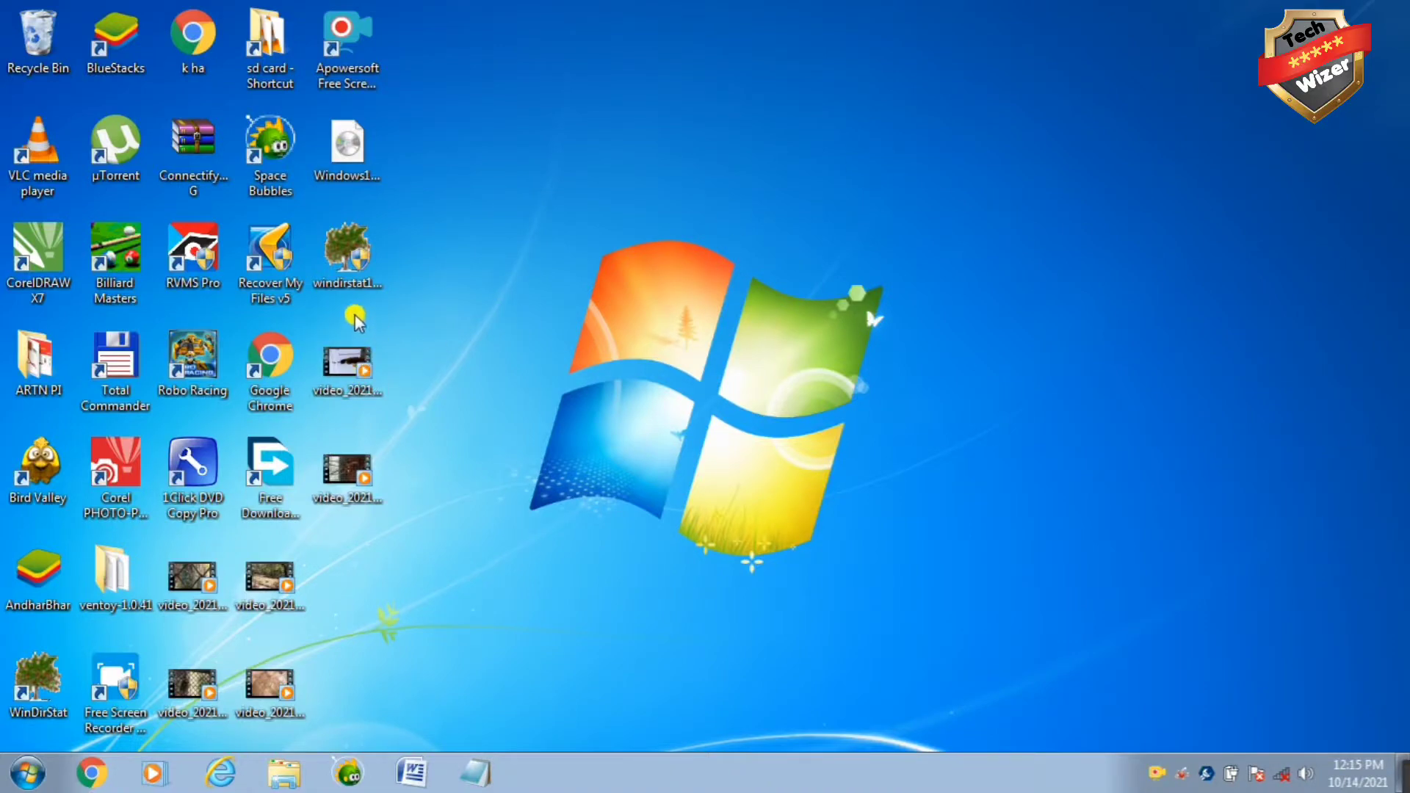
Step: Open Local Disk (D:) in Windows Explorer and run OBS-Studio-27.1.3-Full-Installer-x86
{"action": "left_click", "coordinate": [290, 776]}
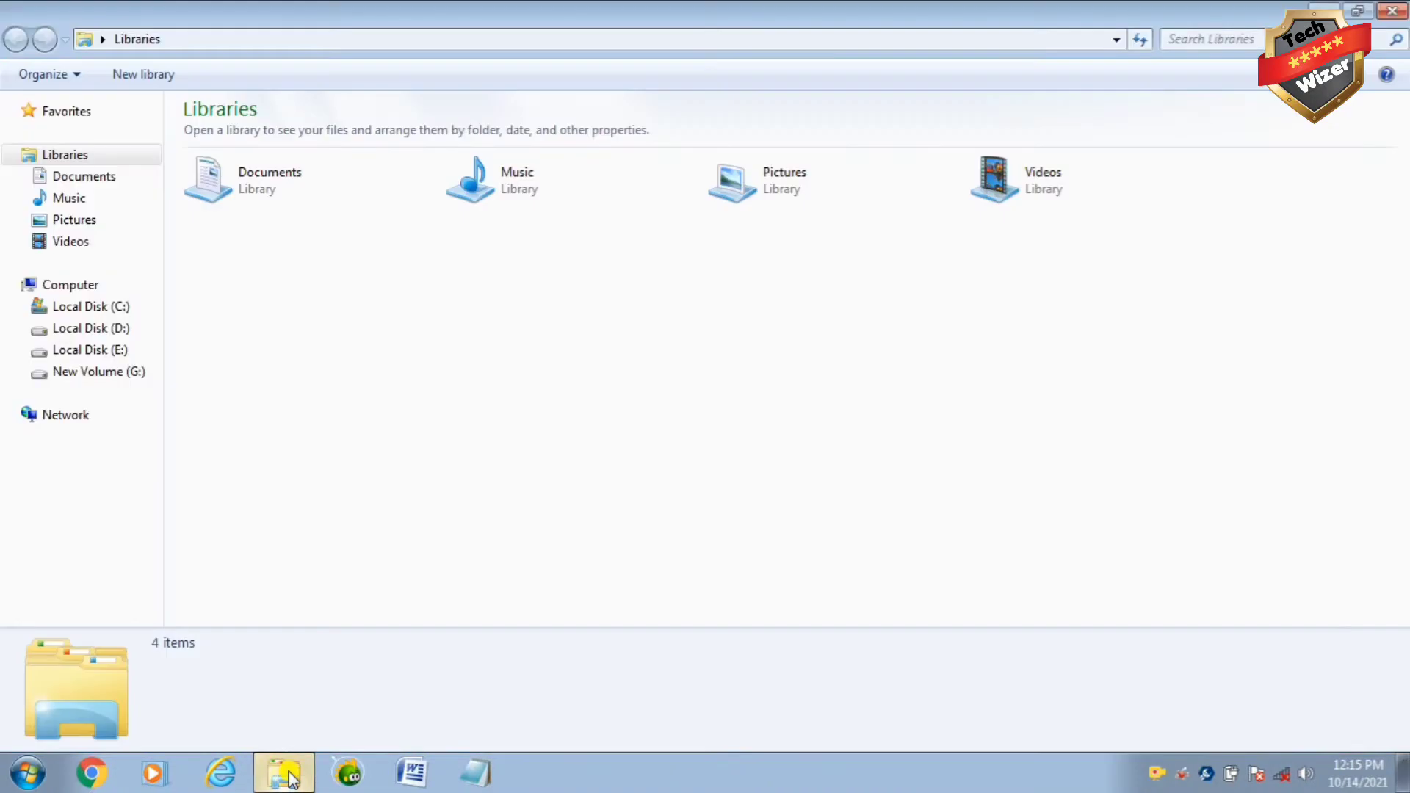
{"action": "left_click", "coordinate": [76, 327]}
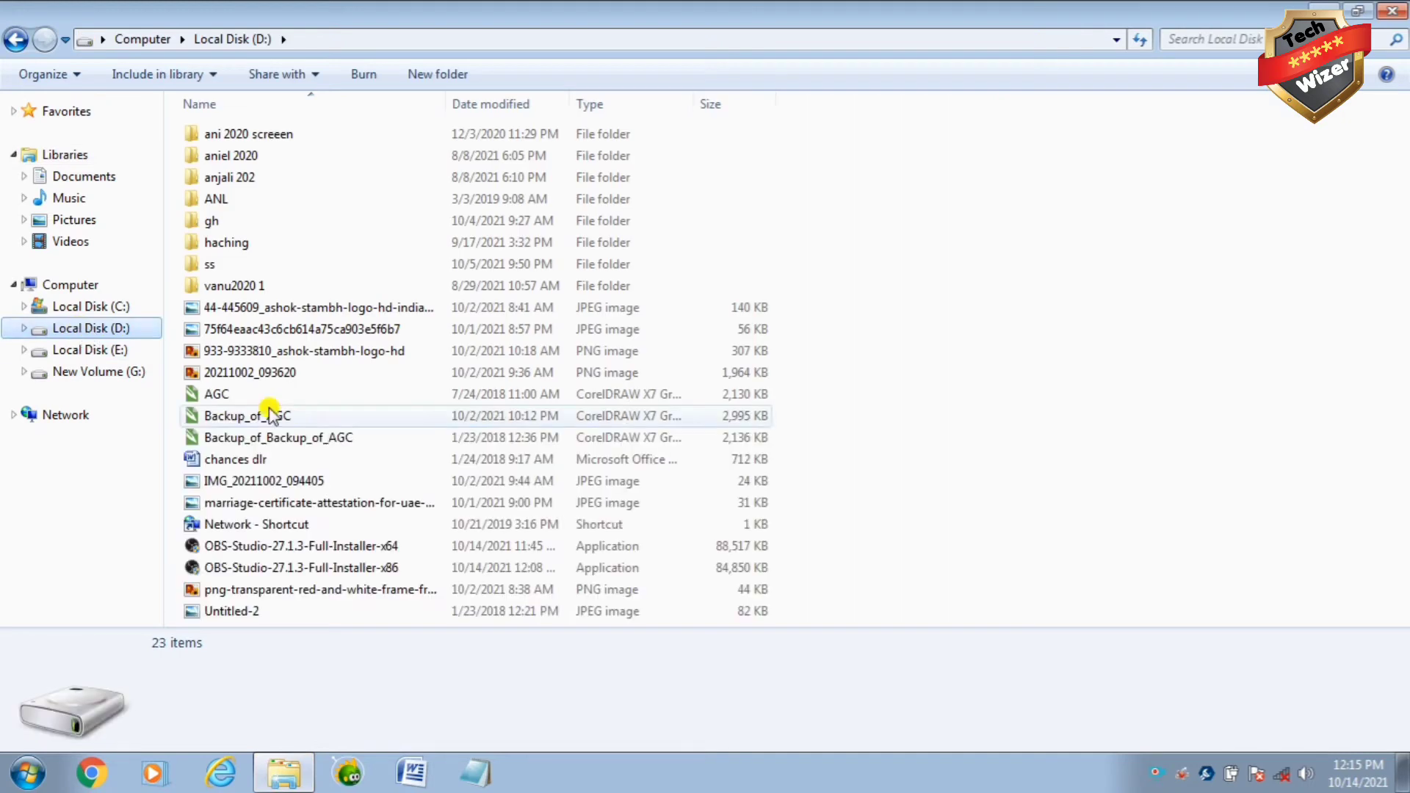
{"action": "double_click", "coordinate": [252, 547]}
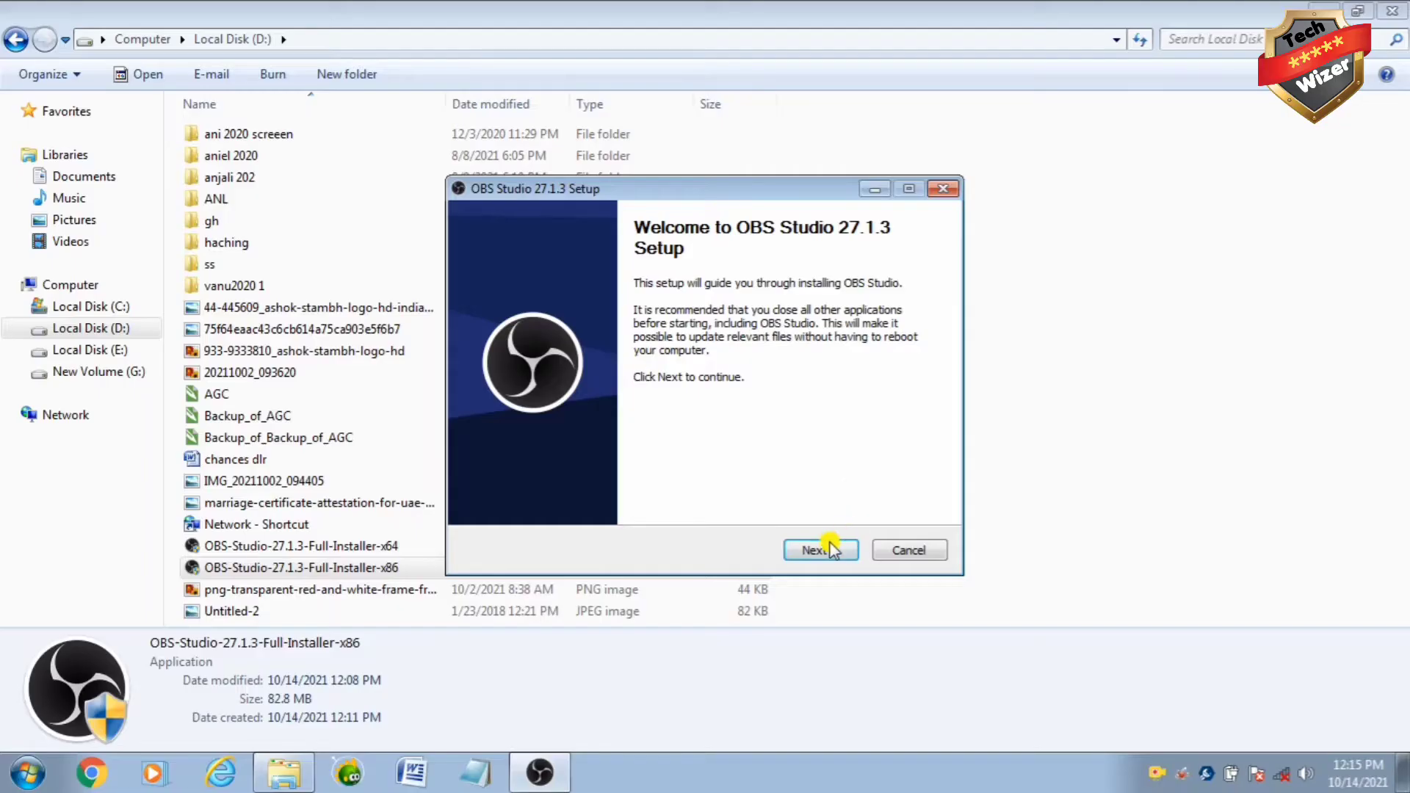
Step: Install OBS Studio 27.1.3 with the default setup options, finish the setup with launching enabled and close the file window
{"action": "left_click", "coordinate": [827, 546]}
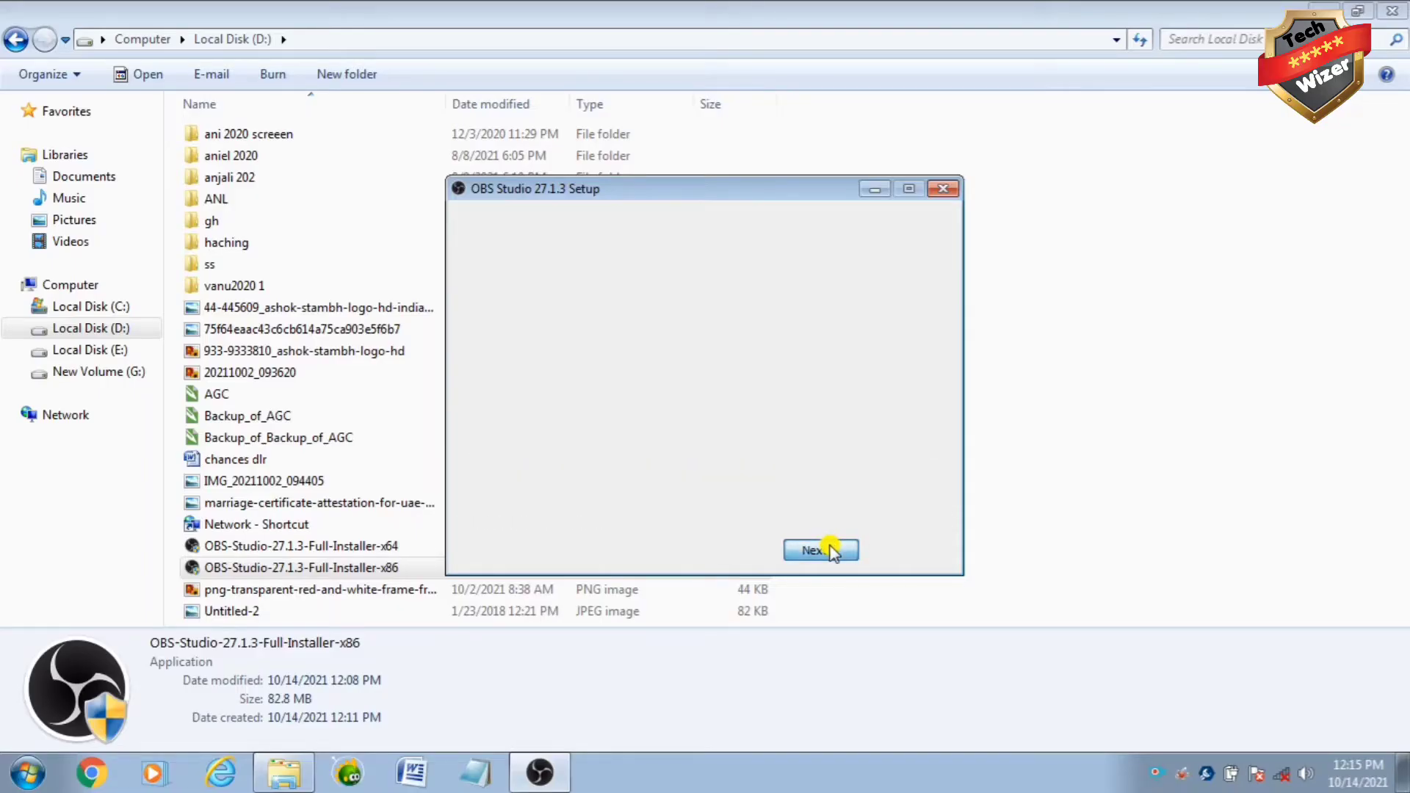
{"action": "left_click", "coordinate": [826, 548]}
{"action": "left_click", "coordinate": [830, 549]}
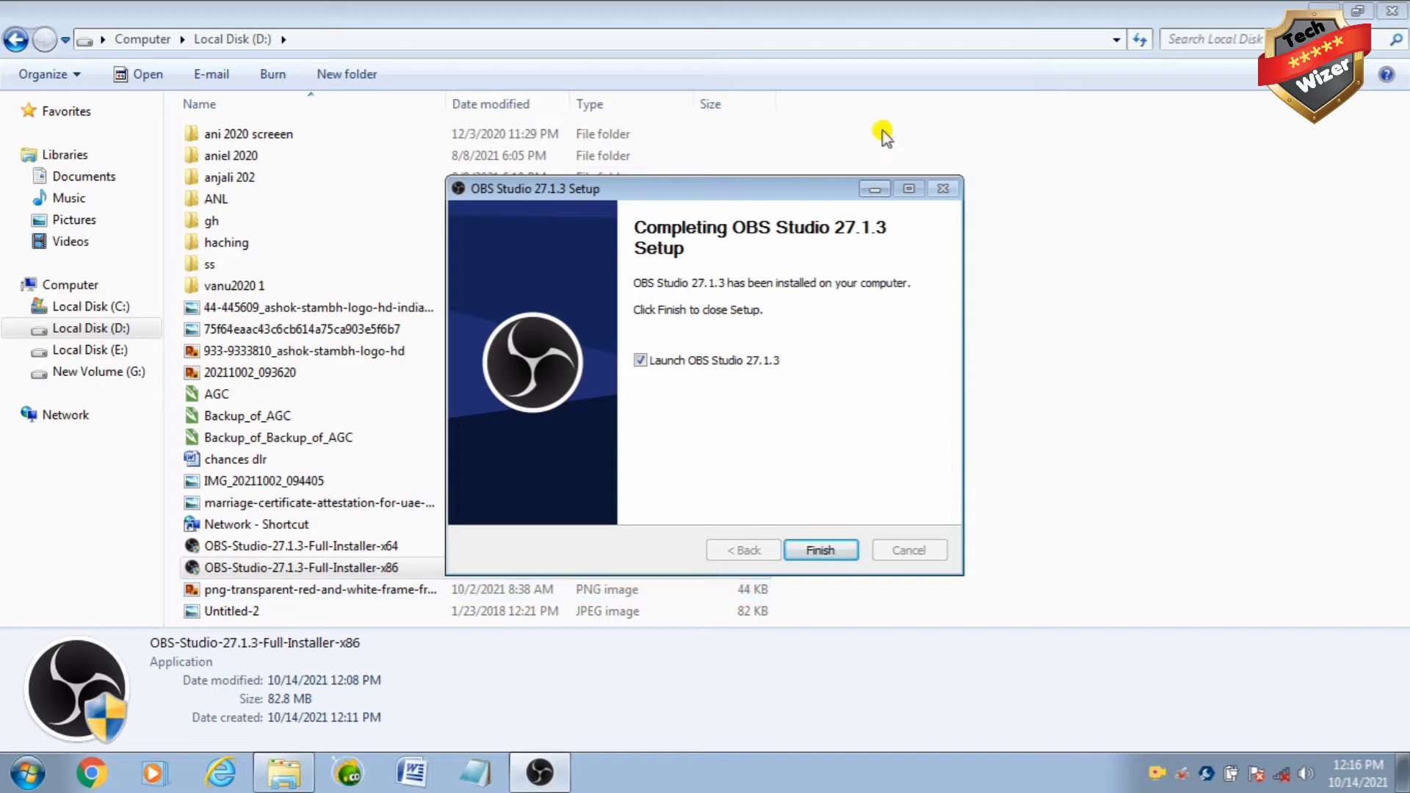
{"action": "left_click", "coordinate": [819, 560]}
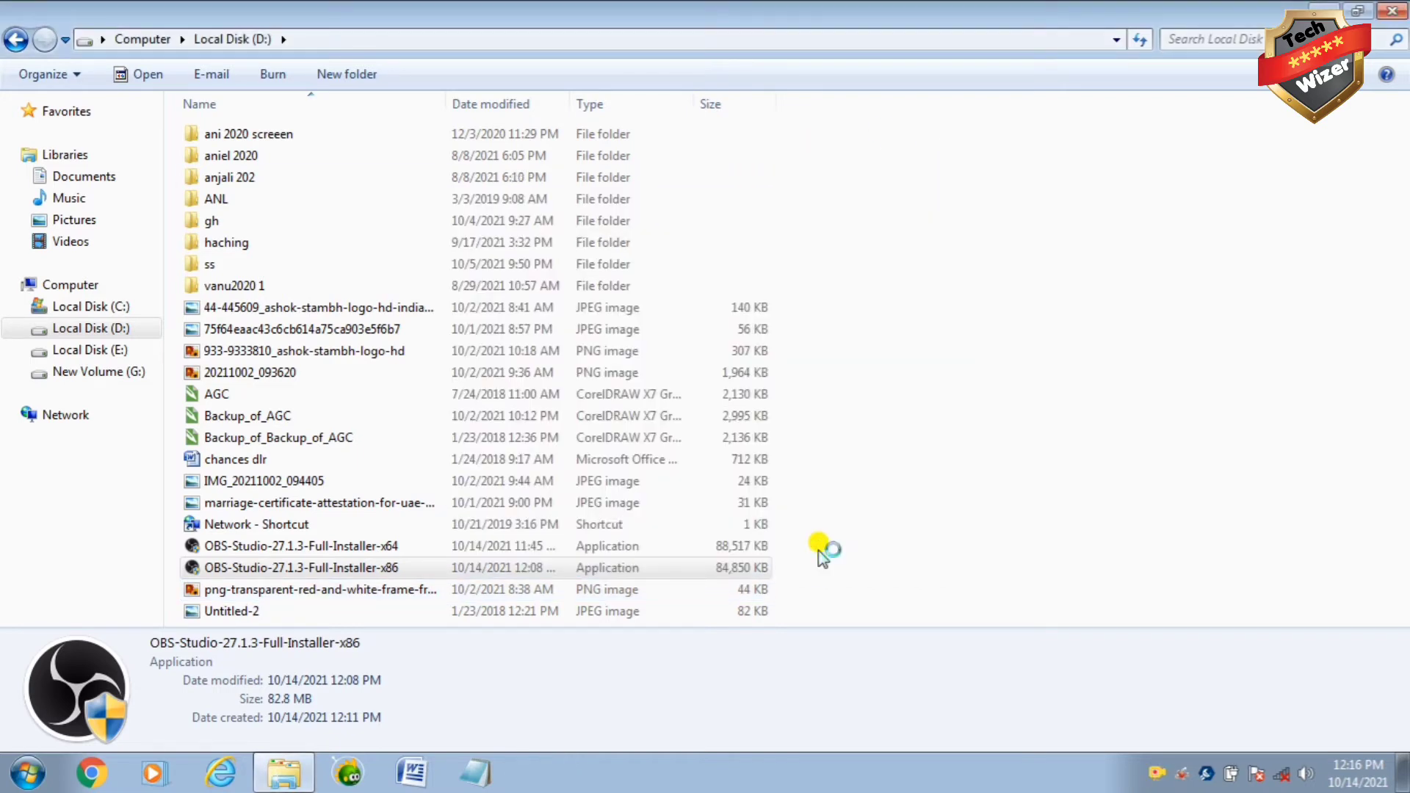
{"action": "left_click", "coordinate": [1392, 11]}
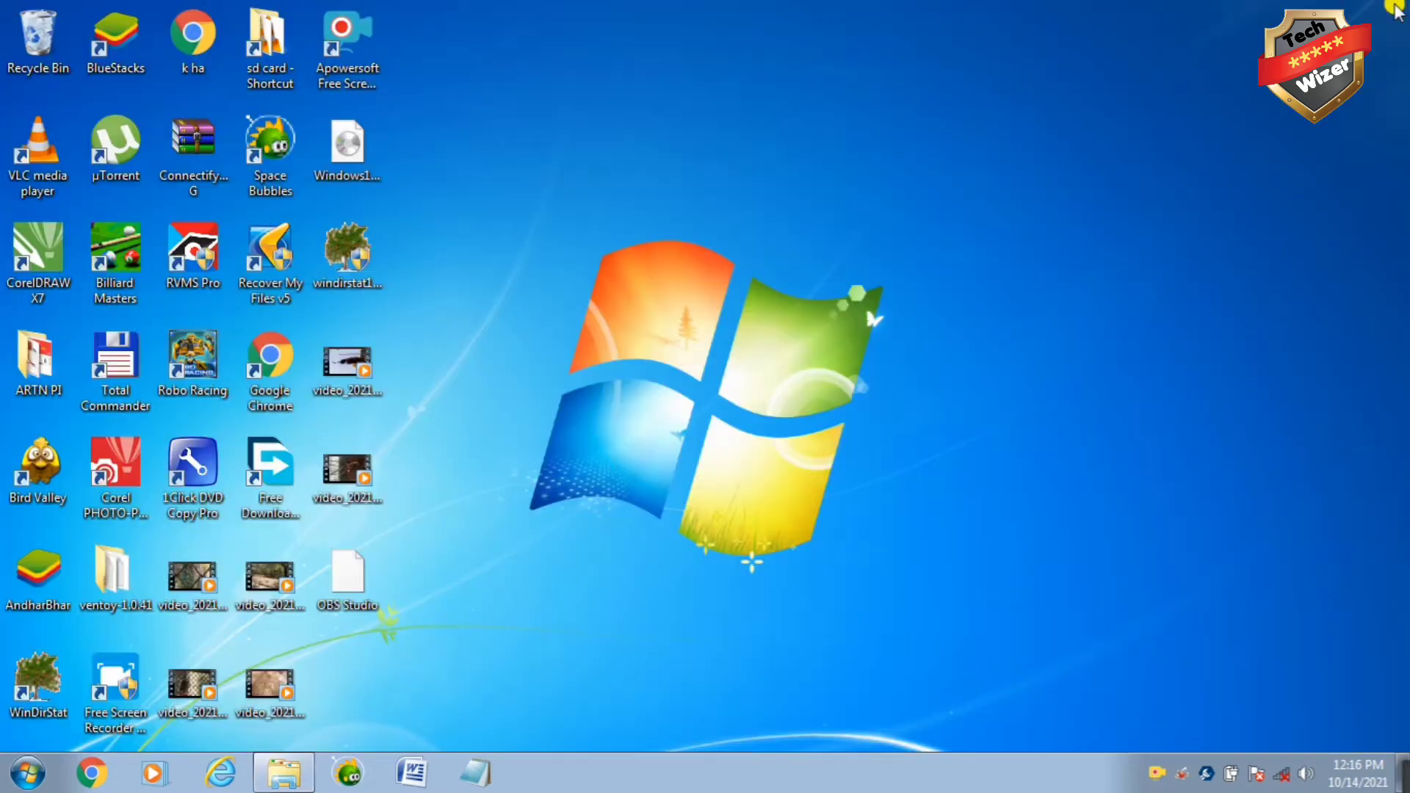
Step: Run OBS Studio as administrator from its desktop shortcut and dismiss the Auto-Configuration Wizard
{"action": "left_click", "coordinate": [340, 581]}
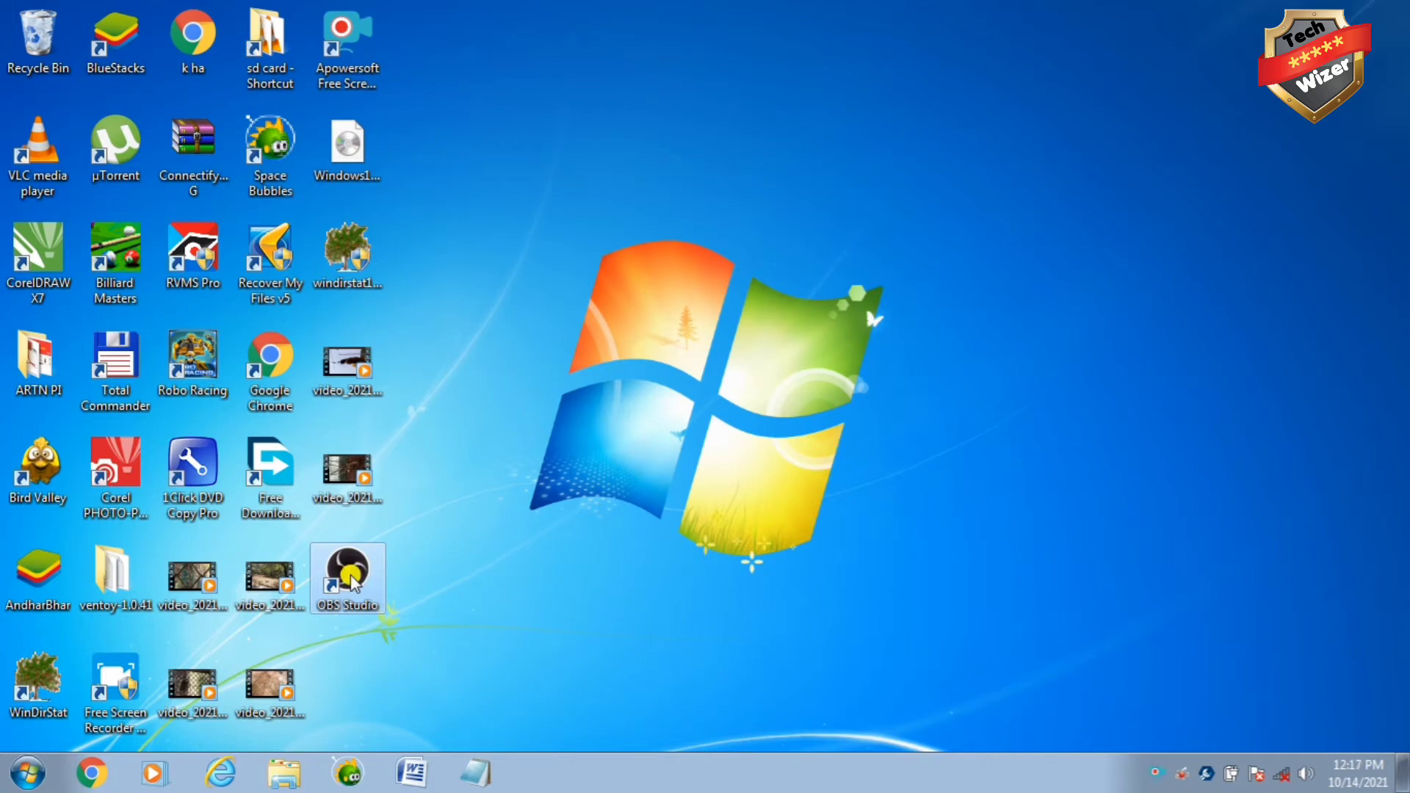
{"action": "right_click", "coordinate": [354, 581]}
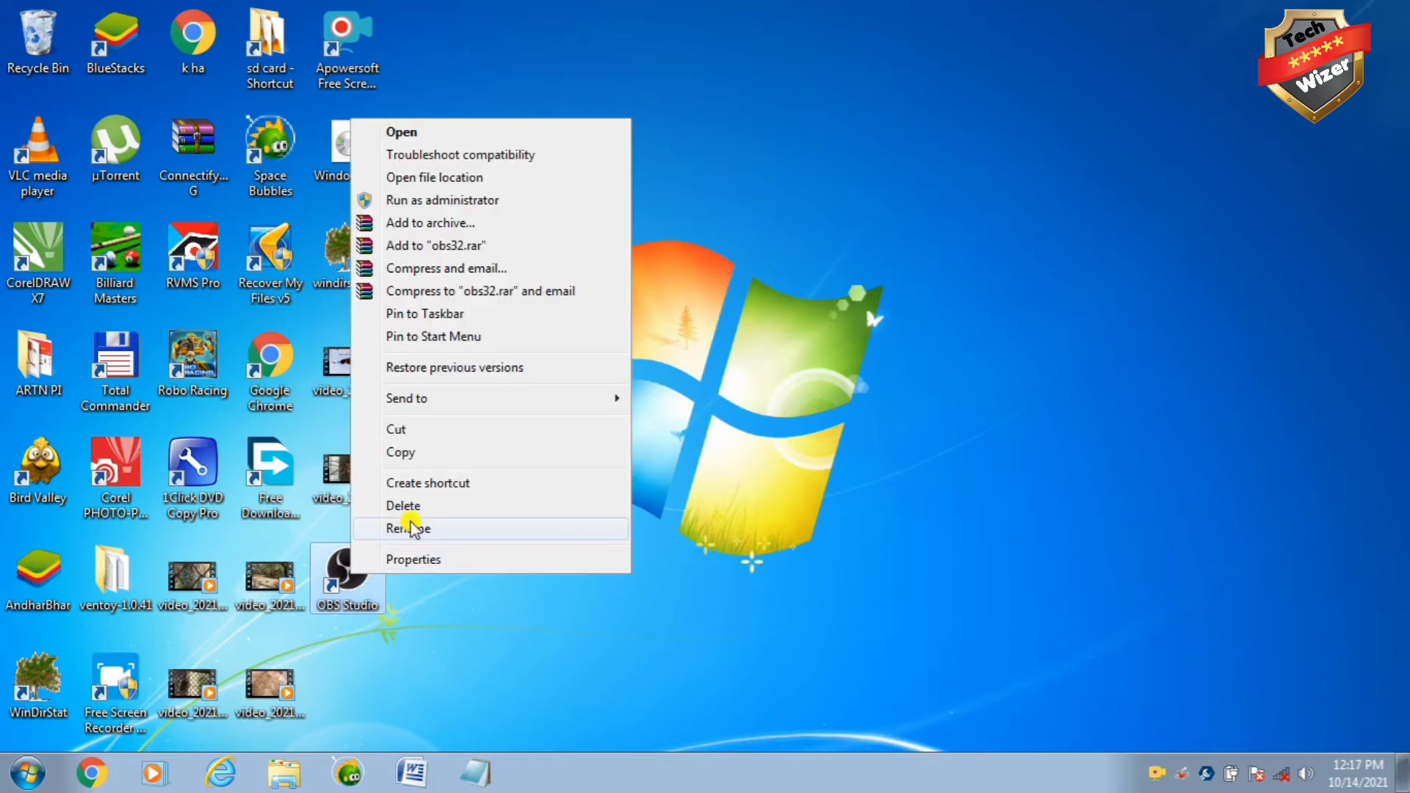
{"action": "left_click", "coordinate": [430, 133]}
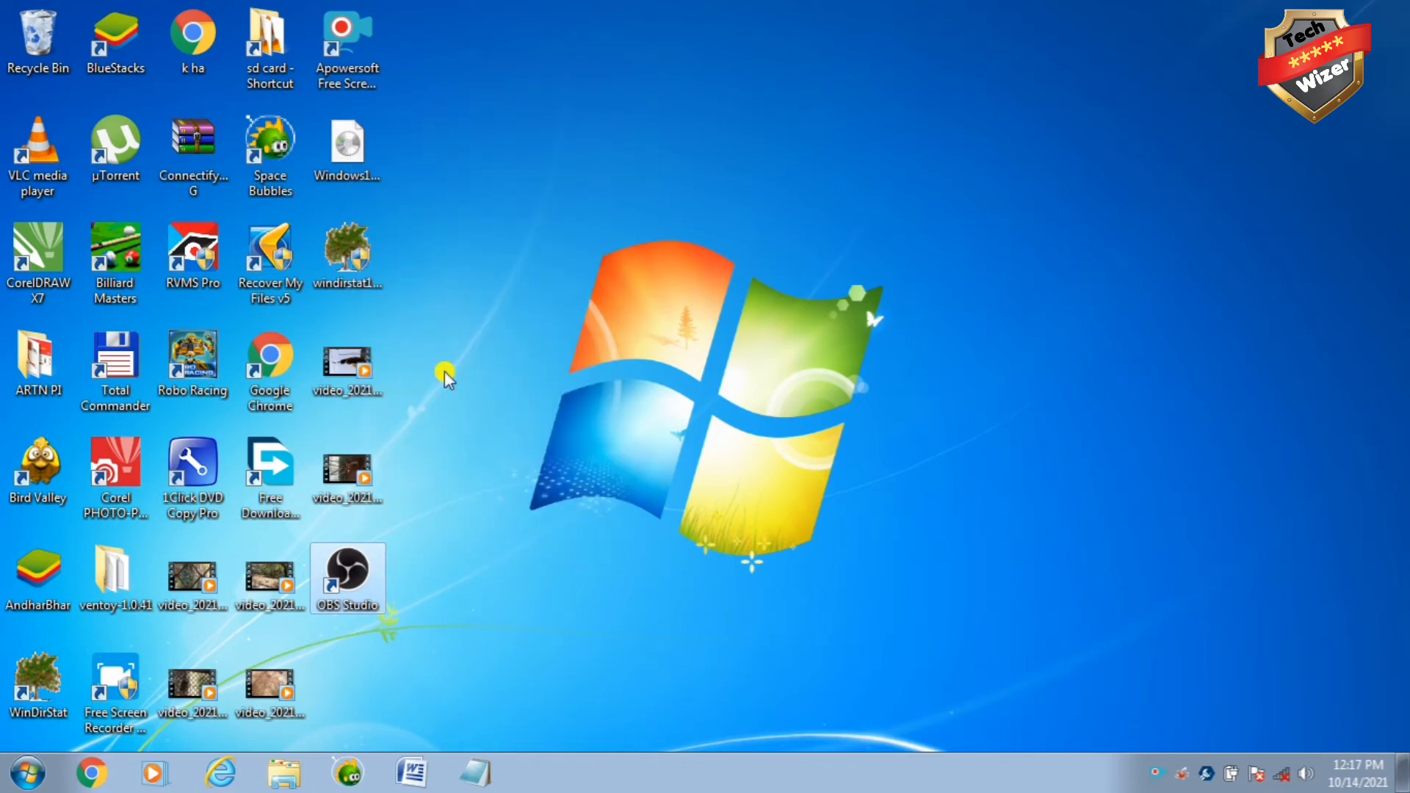
{"action": "right_click", "coordinate": [350, 582]}
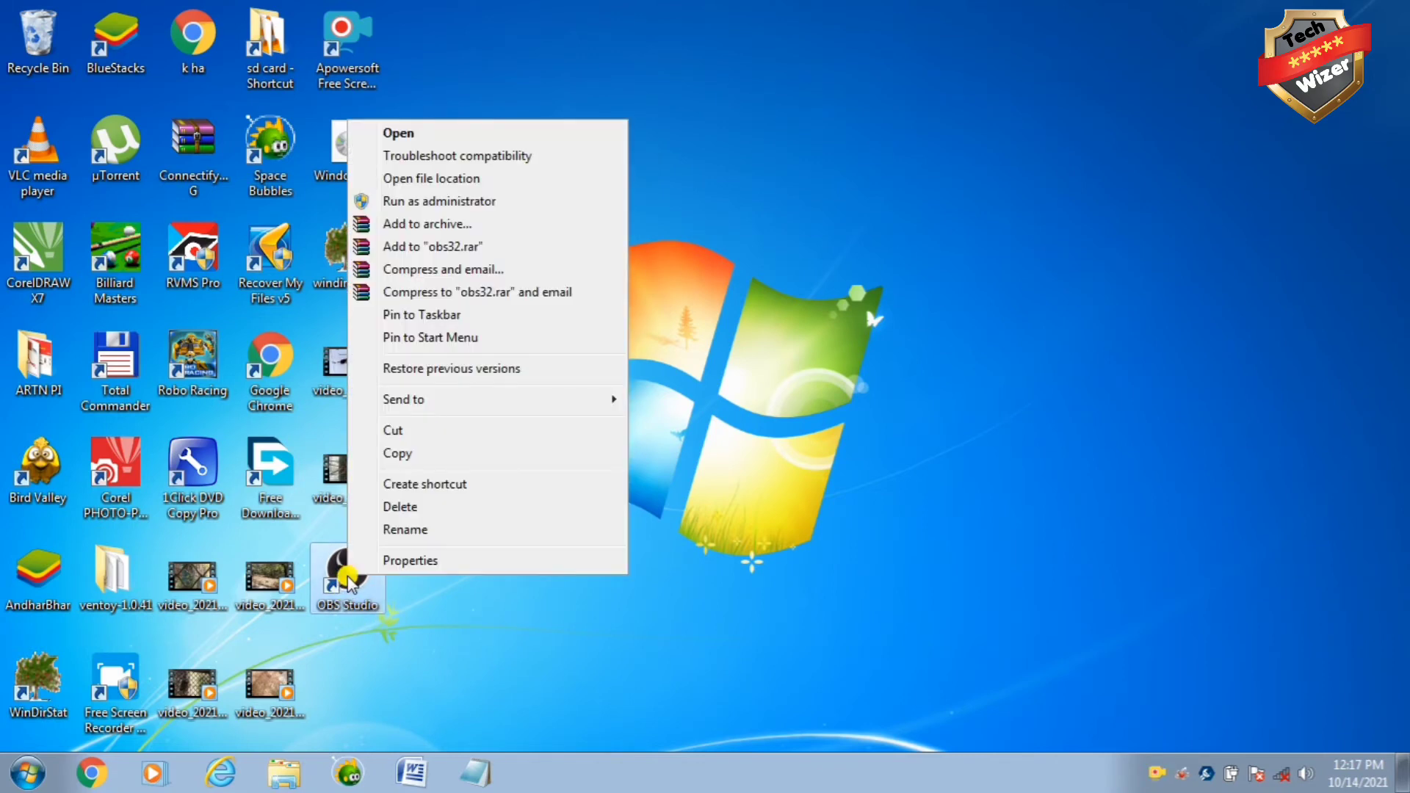
{"action": "left_click", "coordinate": [434, 199]}
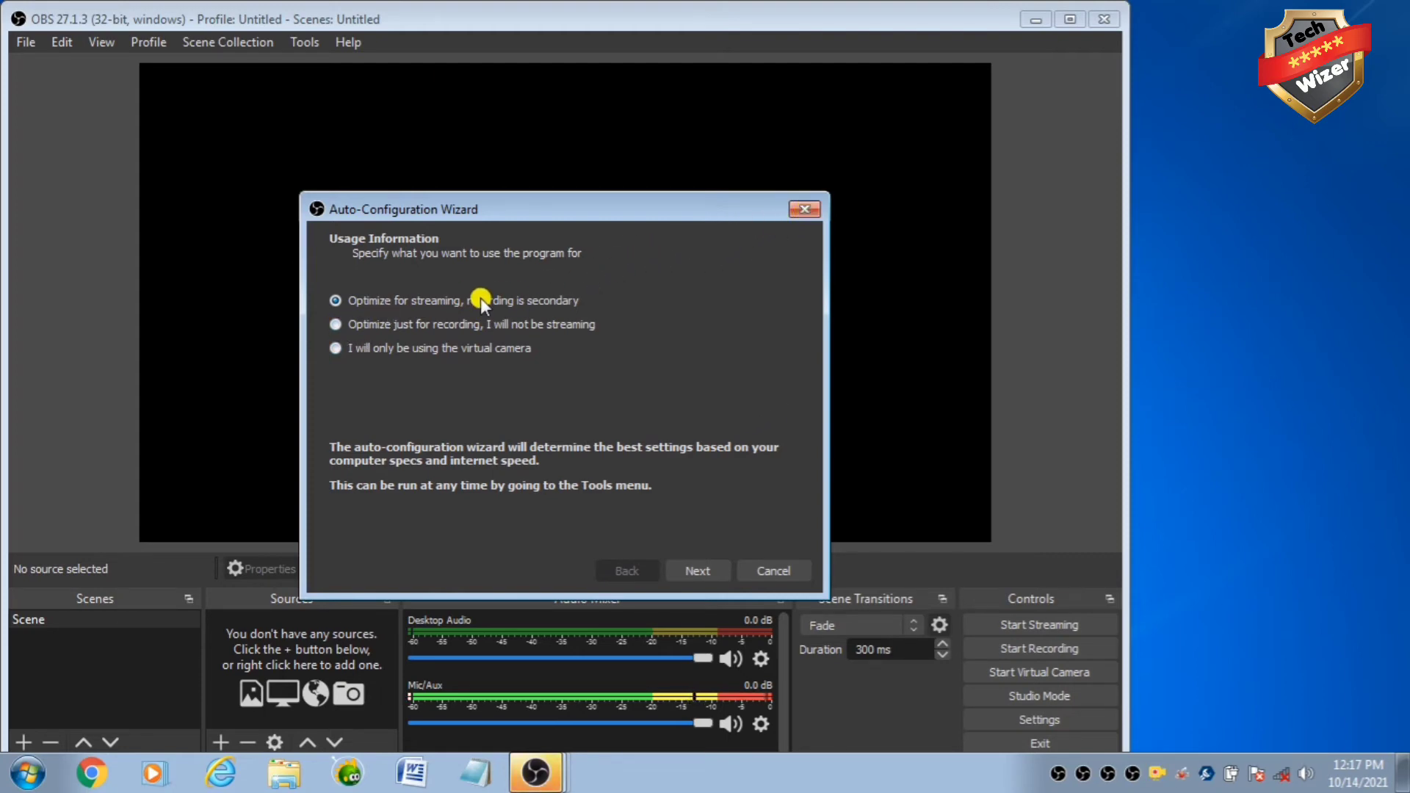
{"action": "left_click", "coordinate": [336, 323]}
{"action": "left_click", "coordinate": [803, 209]}
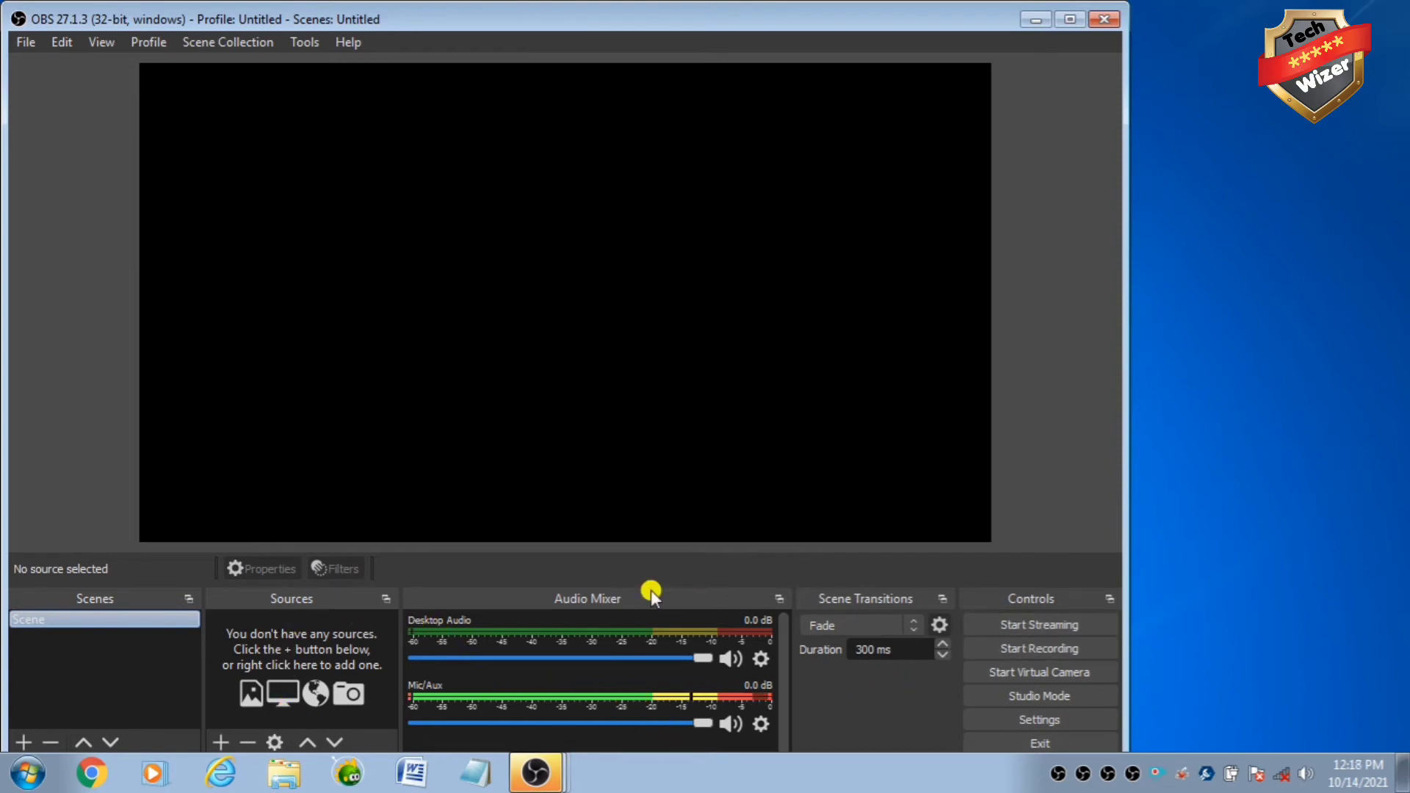
{"action": "left_click", "coordinate": [28, 42]}
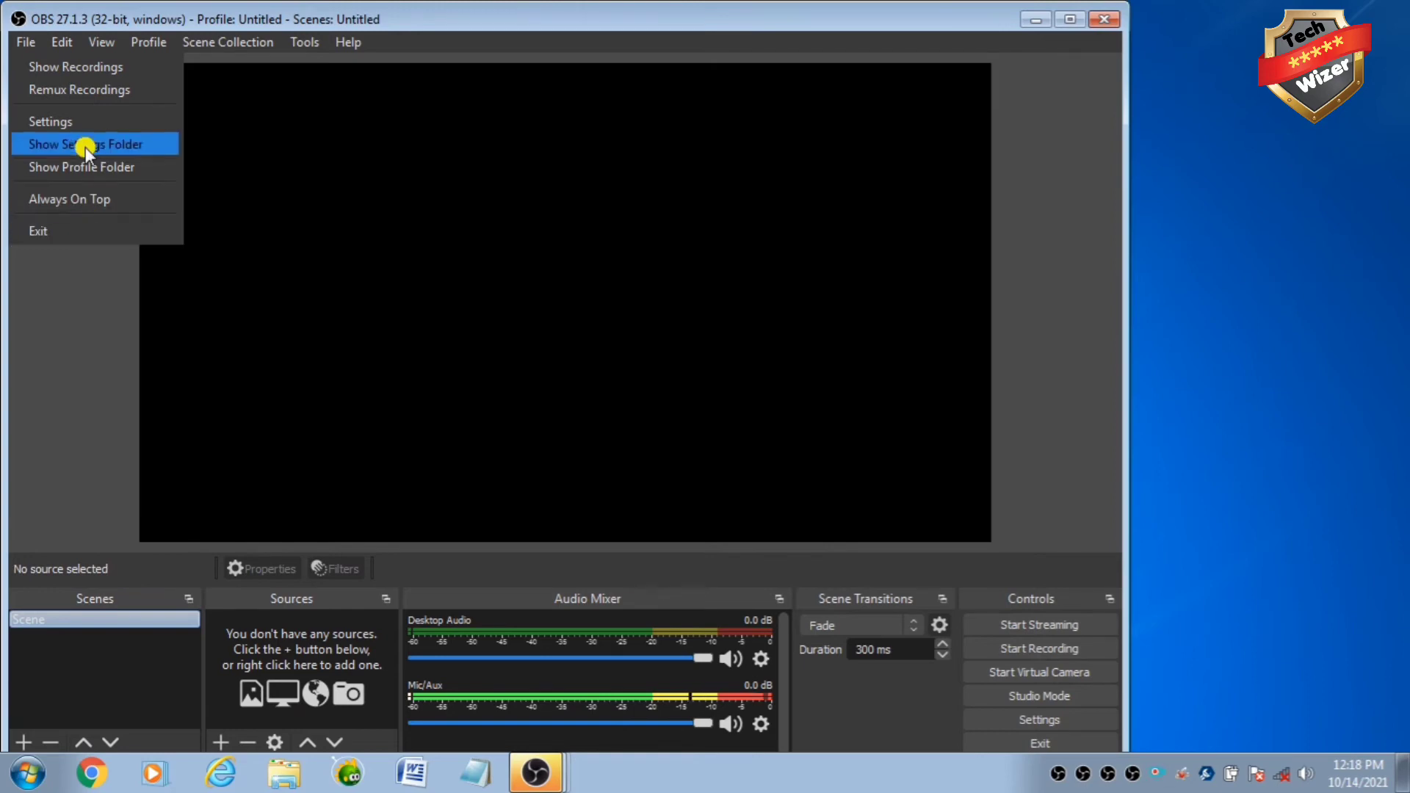
{"action": "mouse_move", "coordinate": [52, 39]}
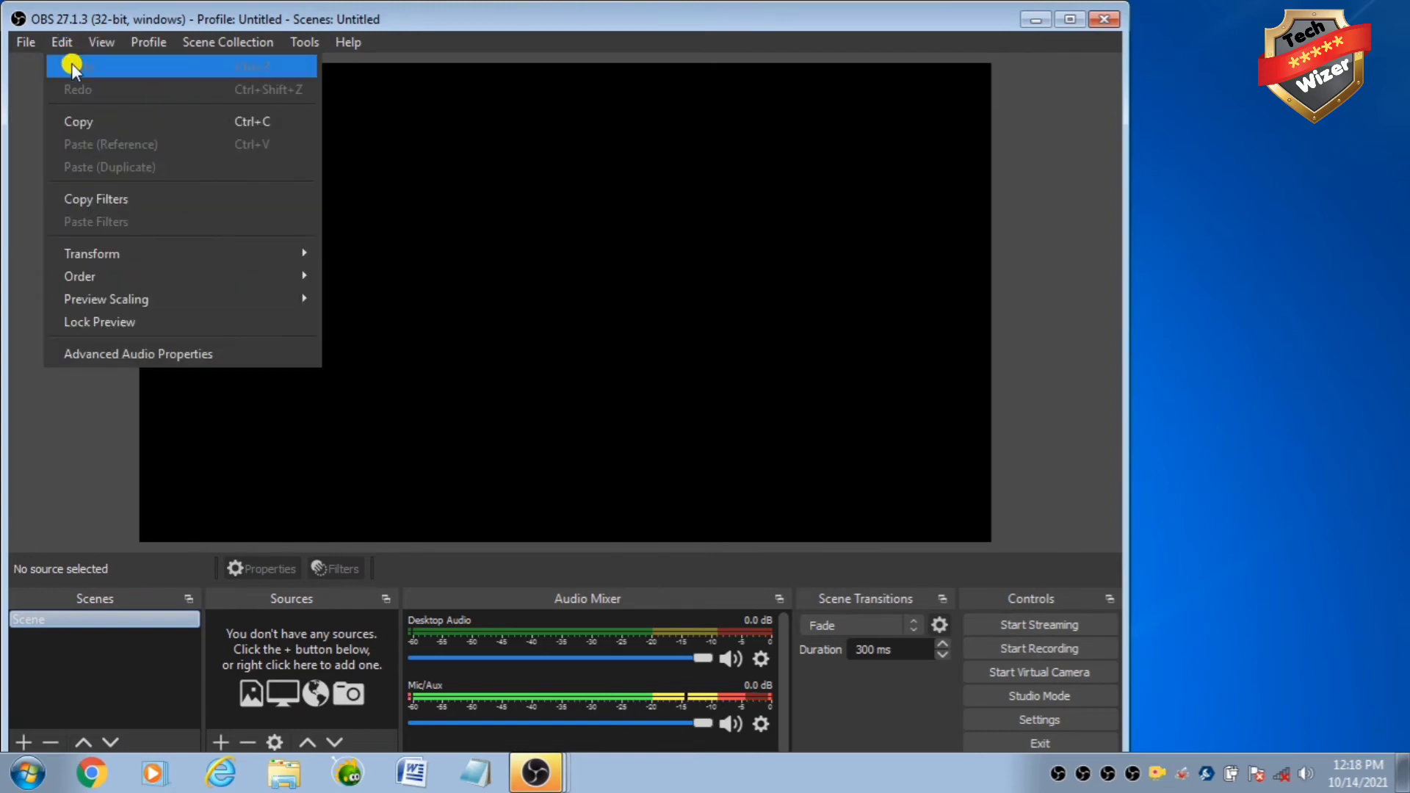
{"action": "mouse_move", "coordinate": [138, 57]}
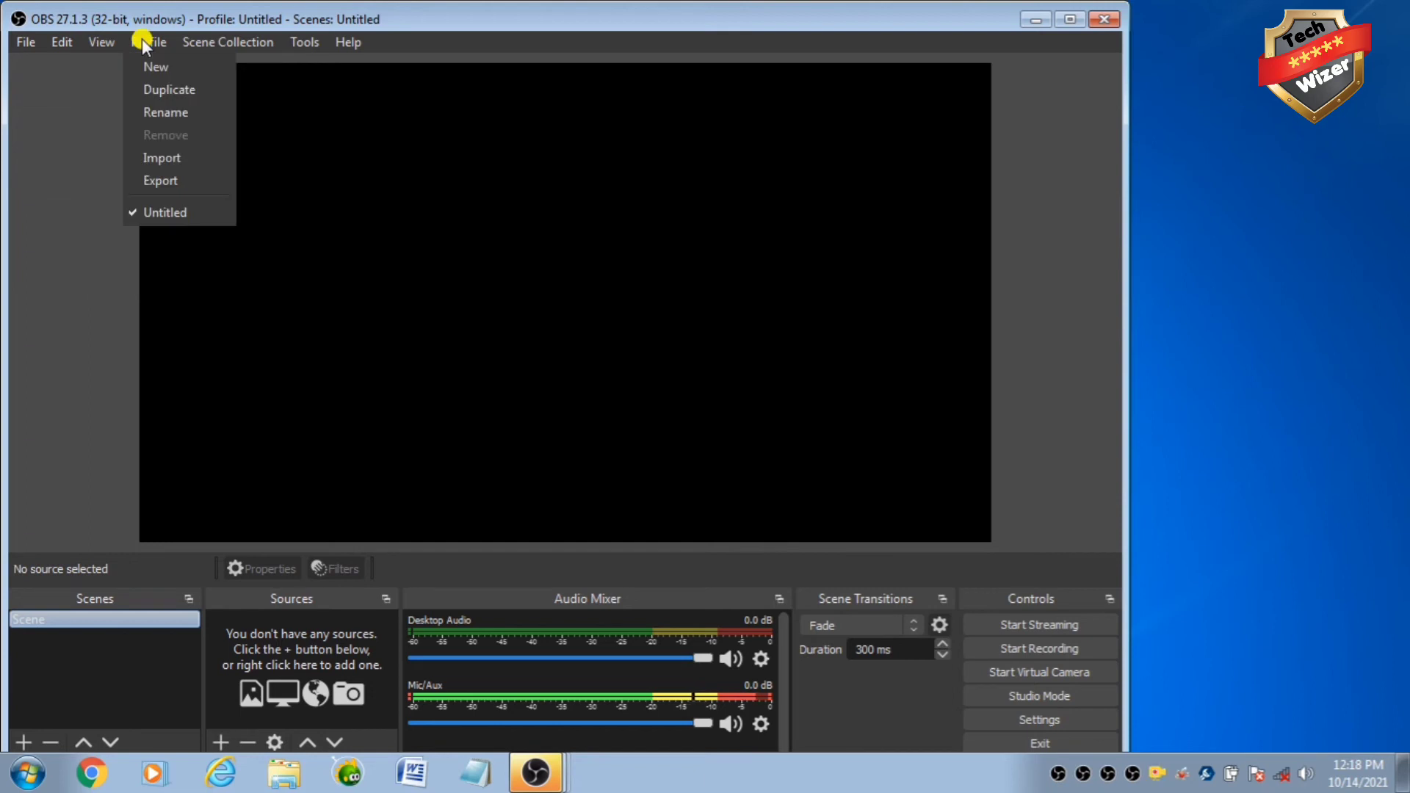
{"action": "mouse_move", "coordinate": [236, 53]}
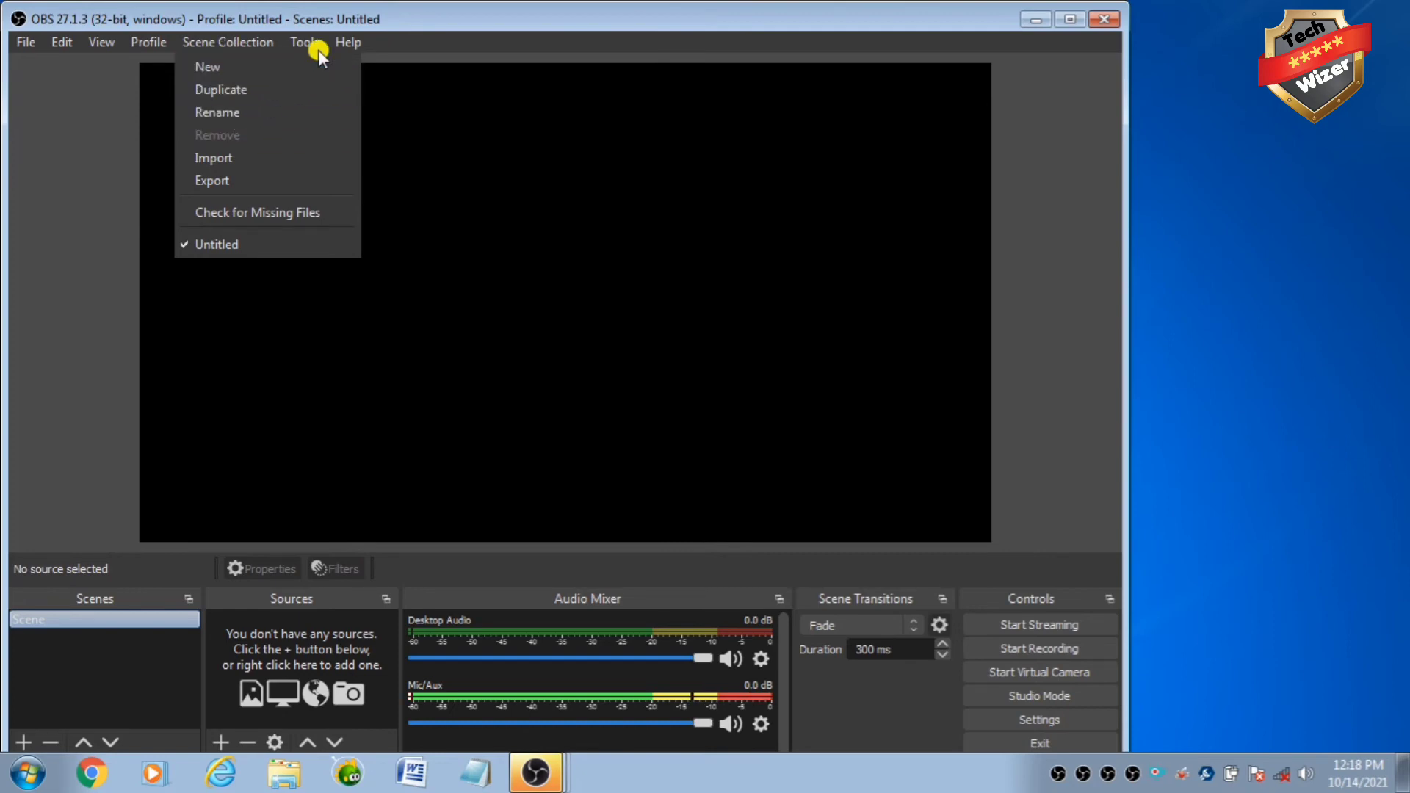
{"action": "mouse_move", "coordinate": [294, 43]}
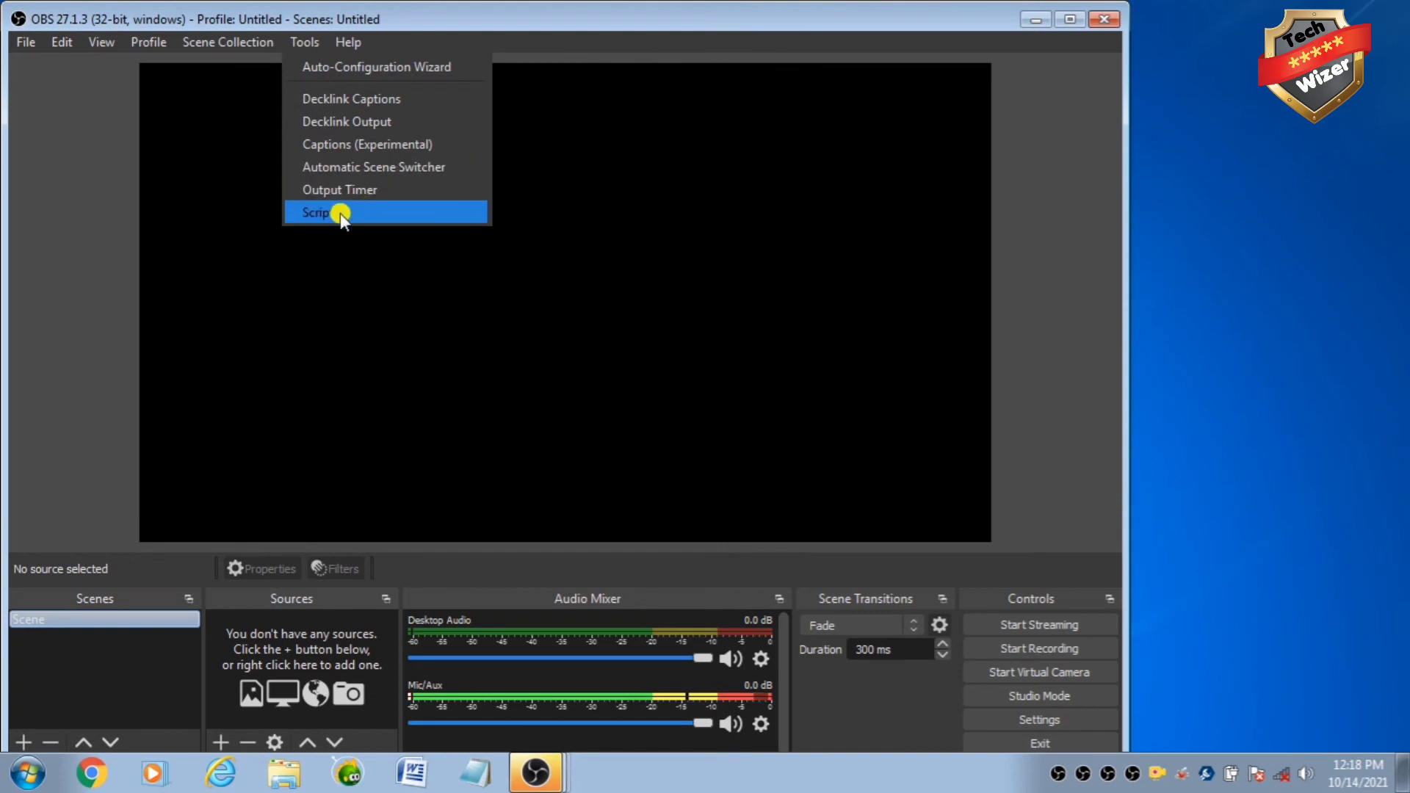
Step: Close the front OBS window and cancel the next window's Auto-Configuration Wizard at its Stream Information page
{"action": "left_click", "coordinate": [1076, 20]}
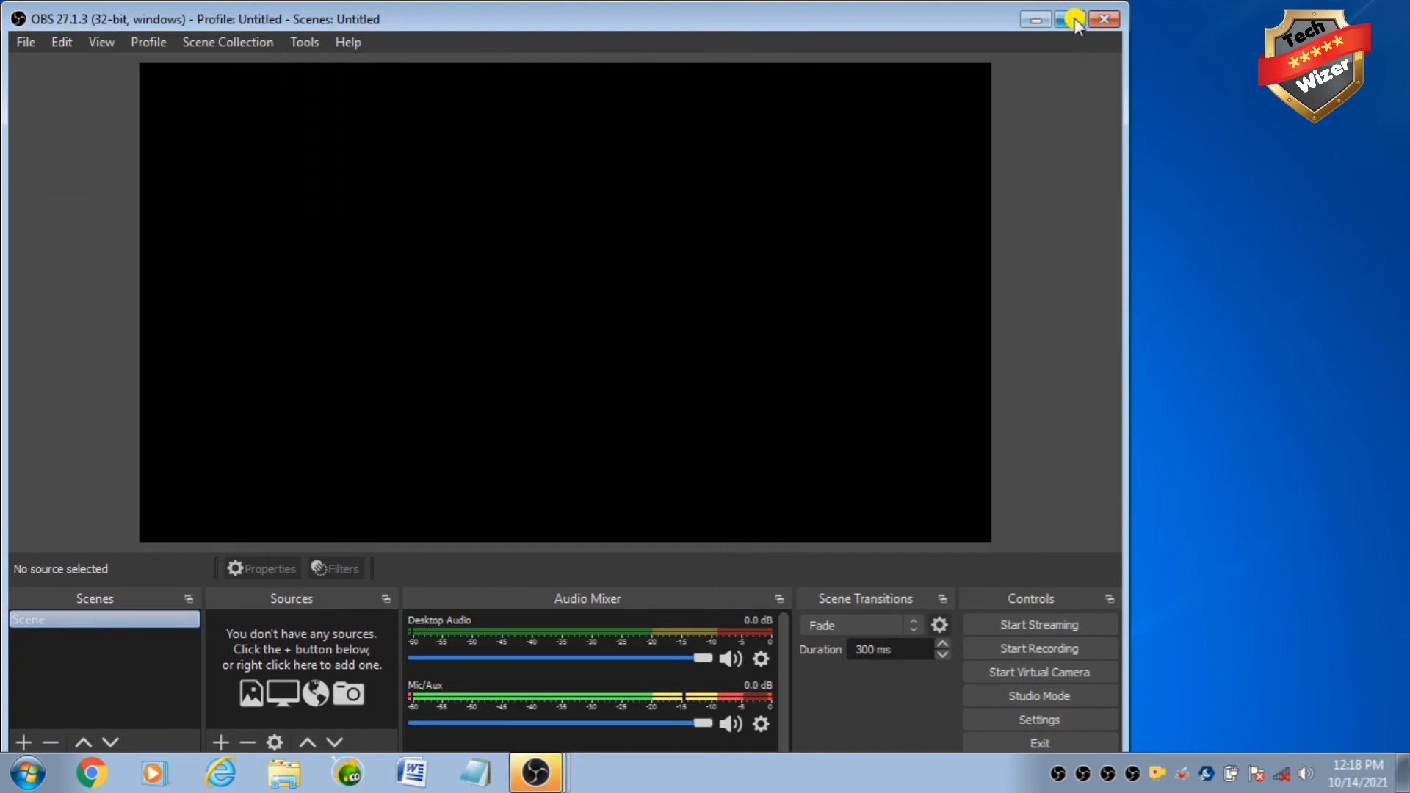
{"action": "left_click", "coordinate": [1064, 20]}
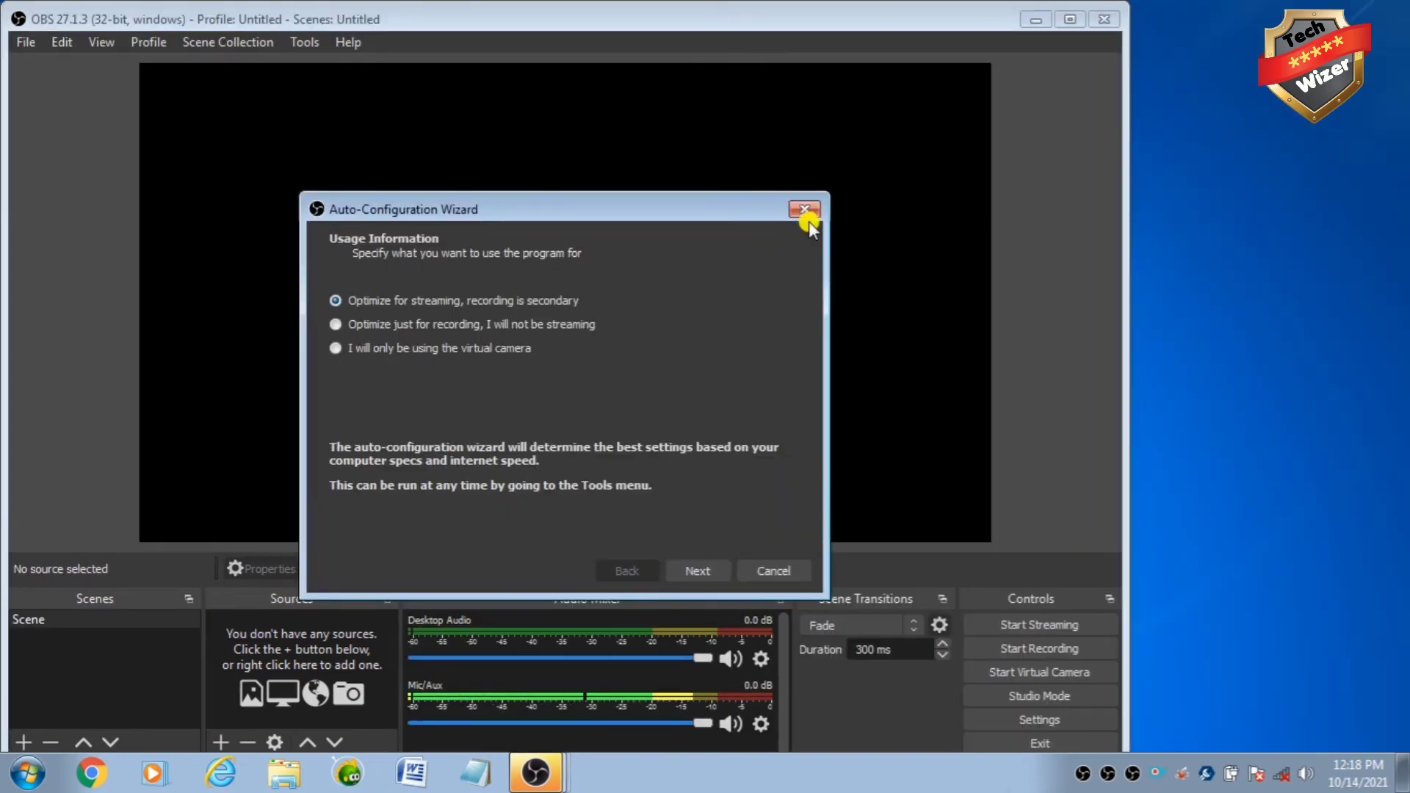
{"action": "left_click", "coordinate": [689, 569]}
{"action": "left_click", "coordinate": [690, 572]}
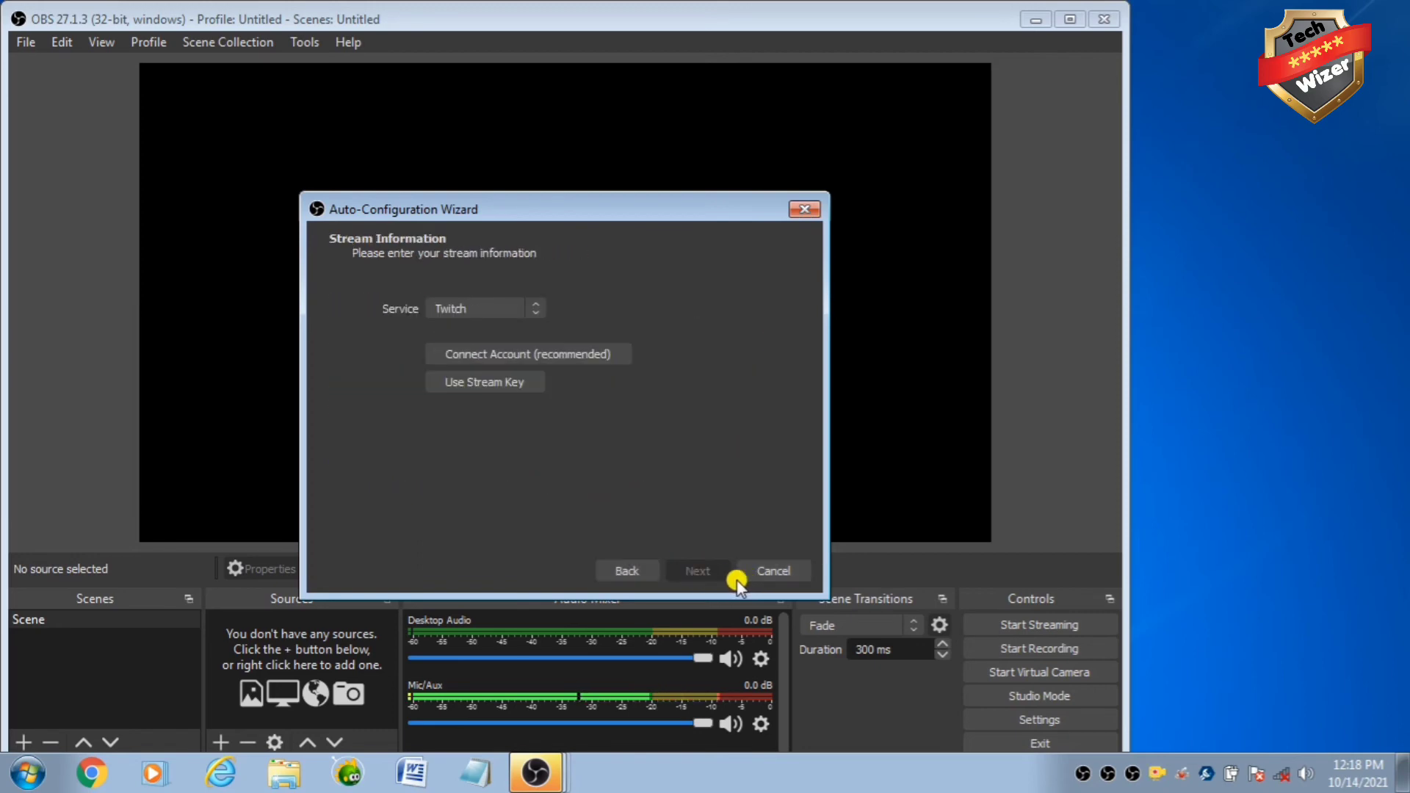
{"action": "left_click", "coordinate": [777, 570]}
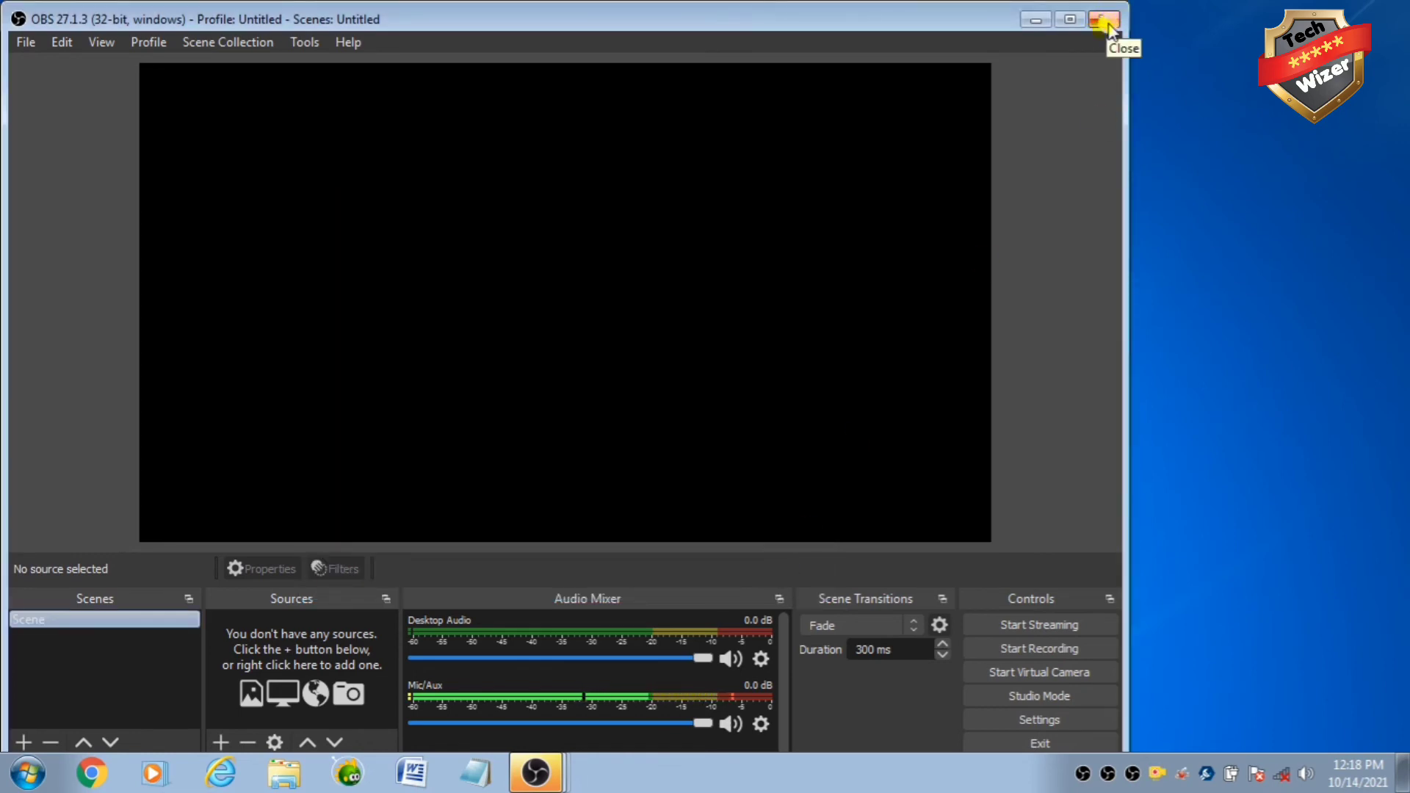
Step: Close the current OBS window and cancel the Auto-Configuration Wizard in the duplicate window behind it
{"action": "left_click", "coordinate": [307, 646]}
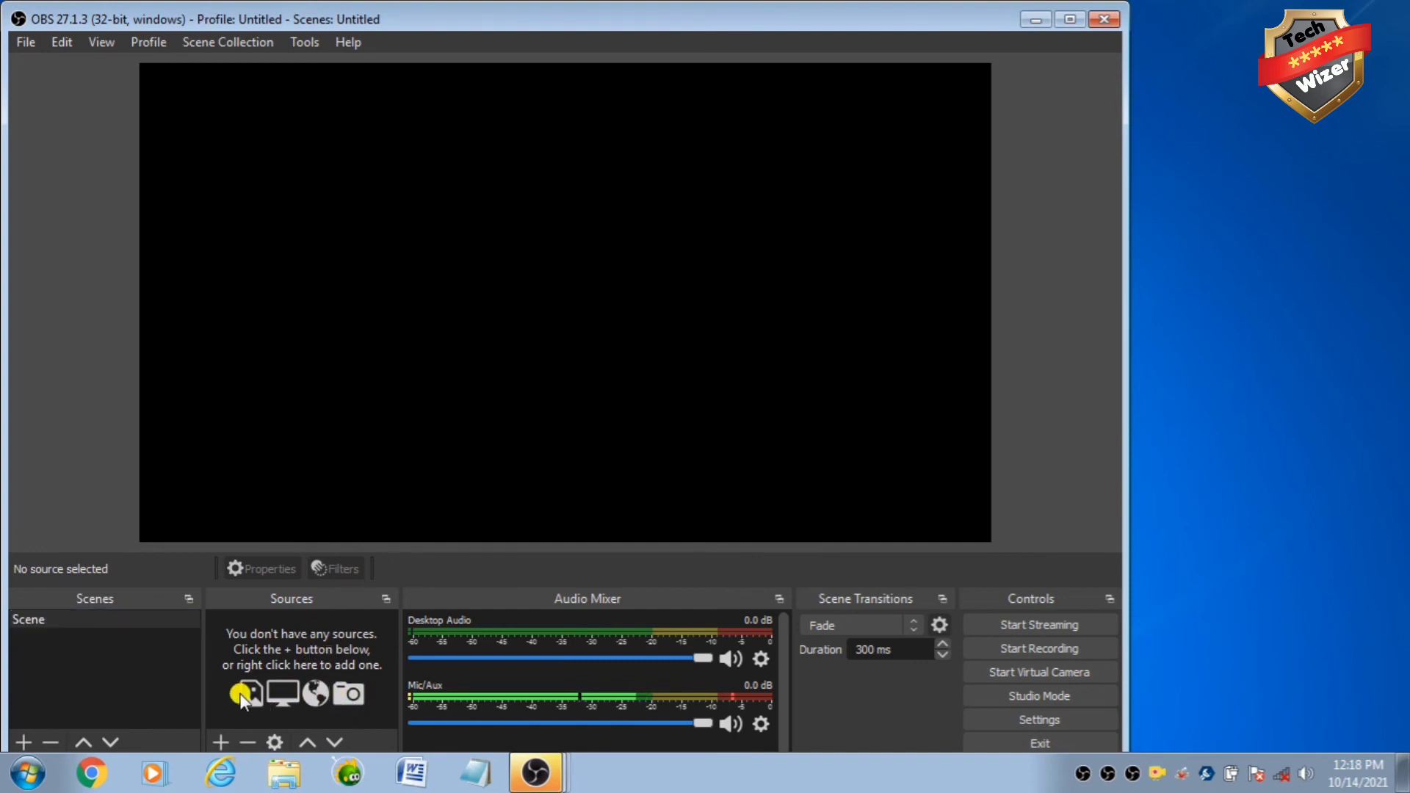
{"action": "left_click", "coordinate": [24, 46]}
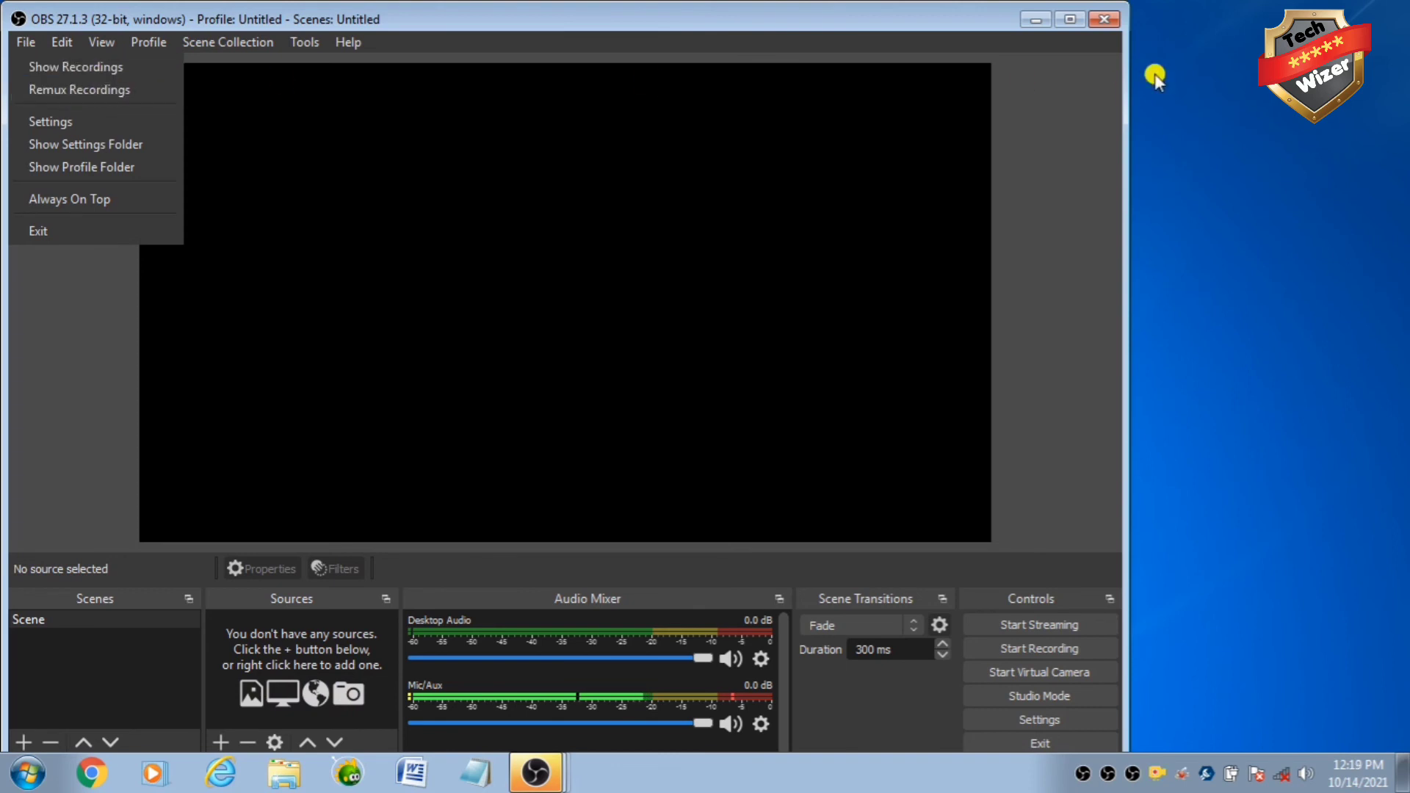
{"action": "left_click", "coordinate": [1104, 26]}
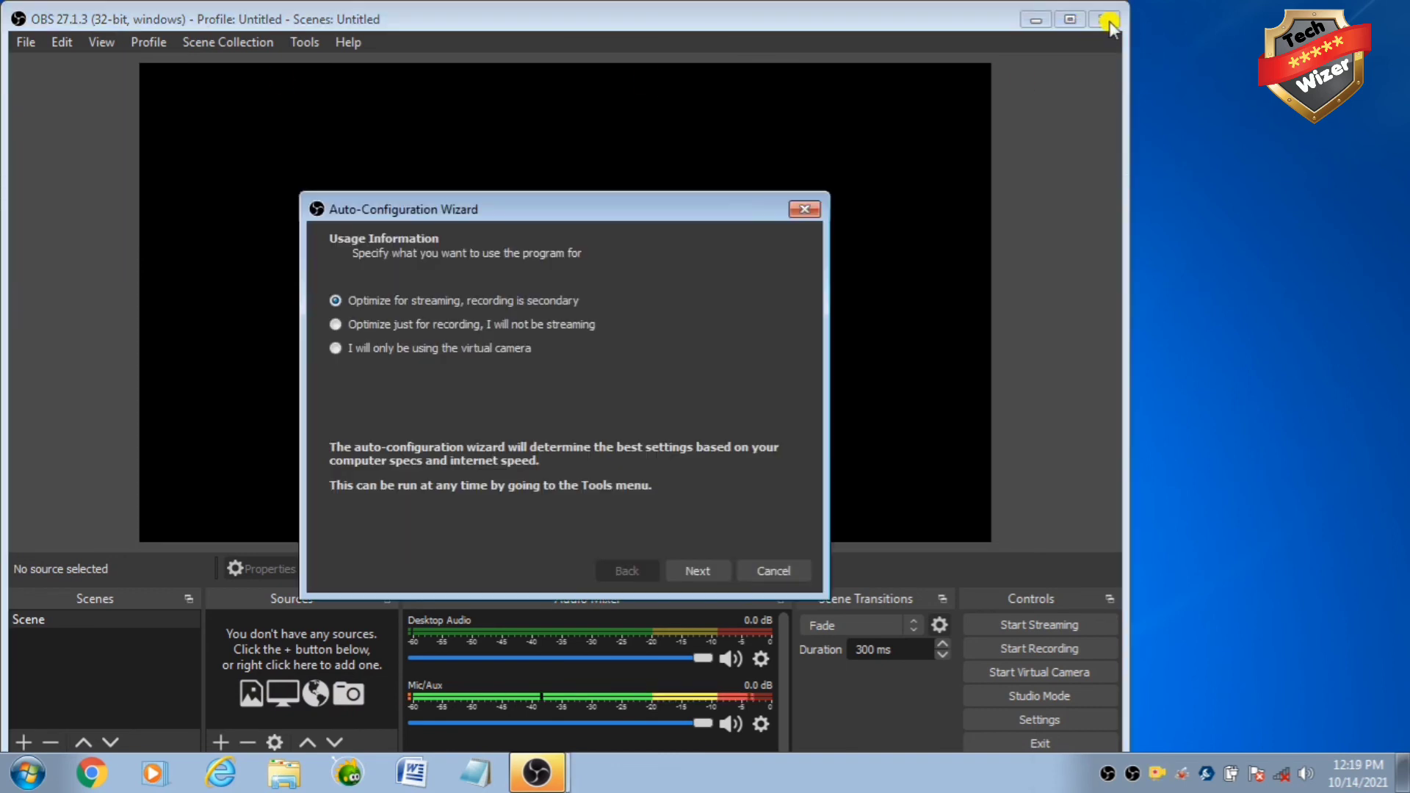
{"action": "left_click", "coordinate": [773, 572]}
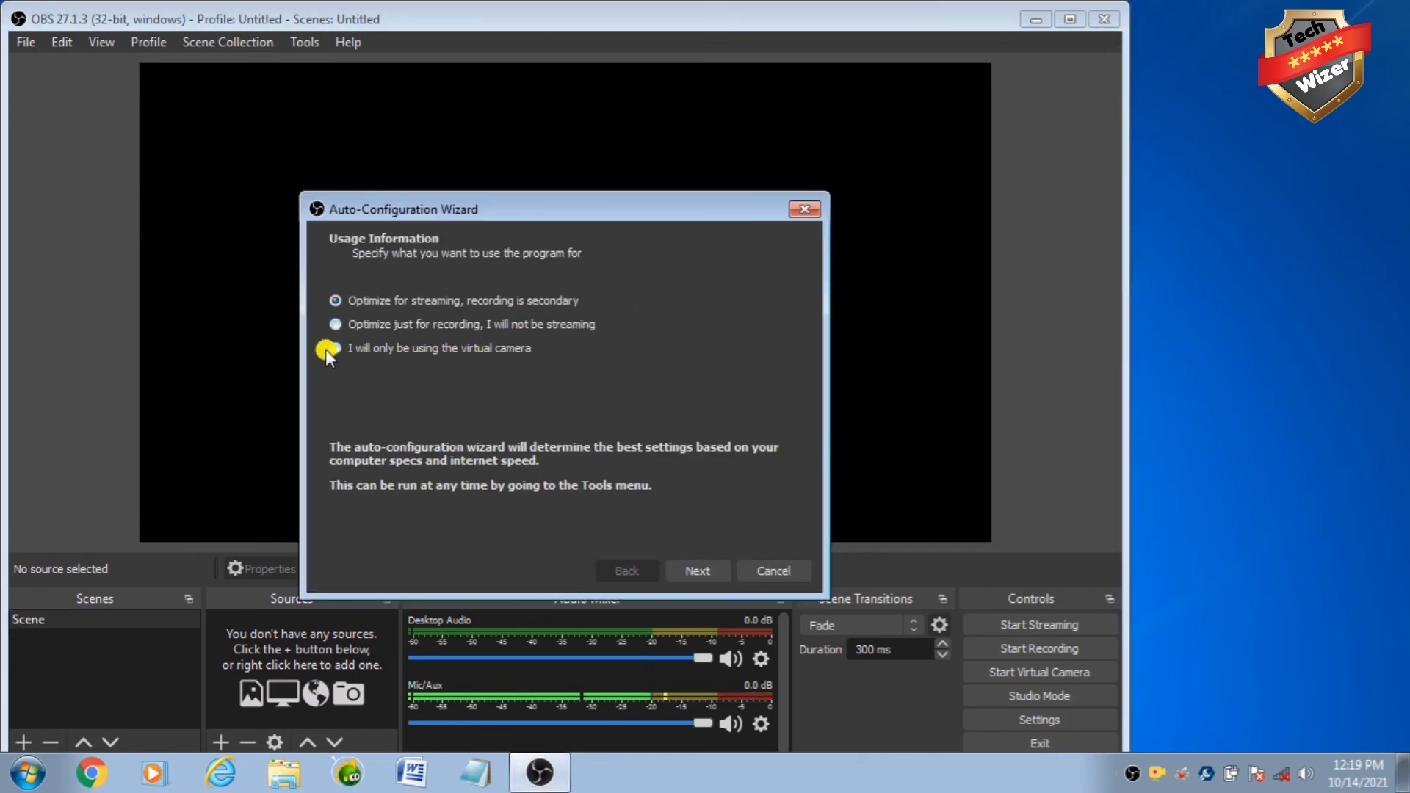
Step: Step through the Auto-Configuration Wizard with default video settings to the Twitch stream key option, and close the wizard and OBS Studio
{"action": "left_click", "coordinate": [698, 569]}
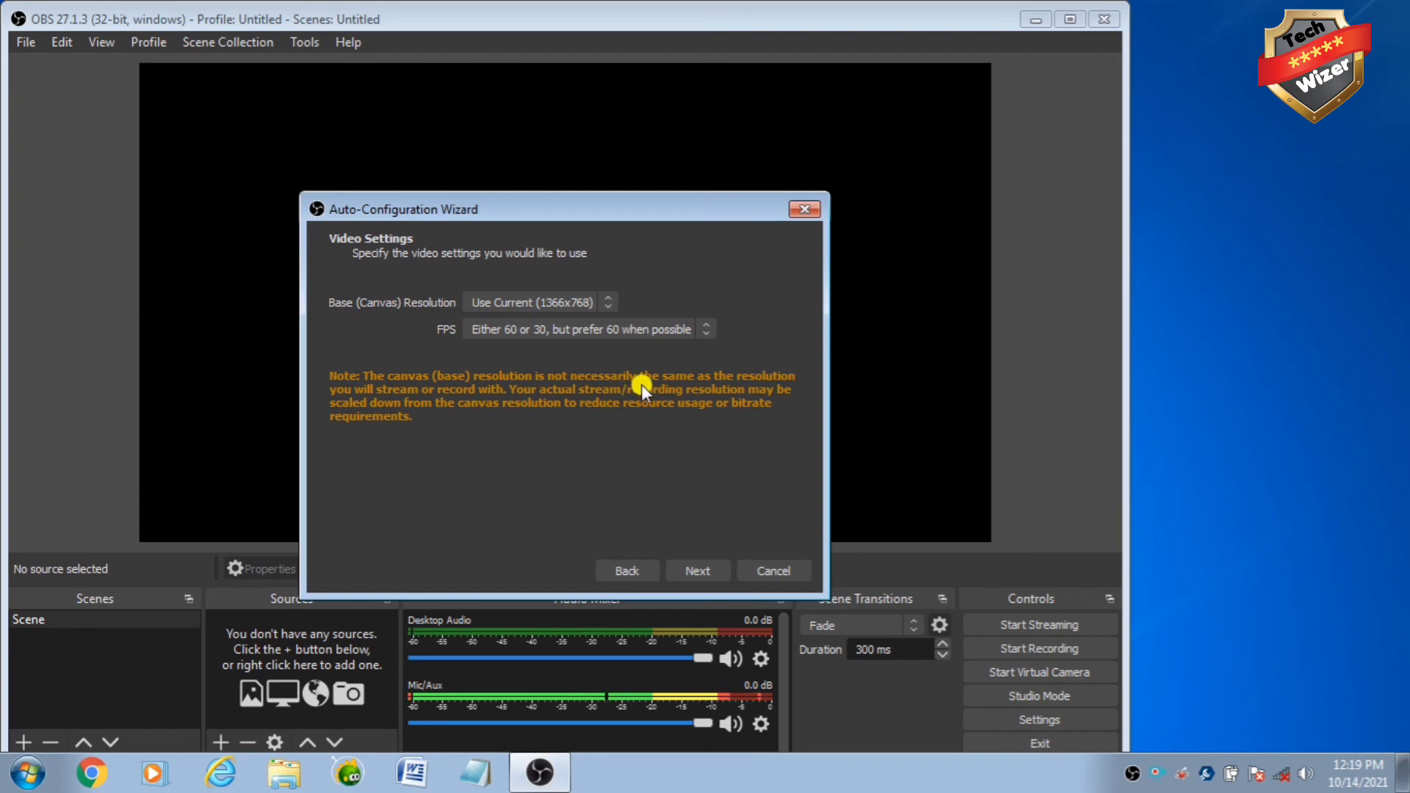
{"action": "left_click", "coordinate": [701, 570]}
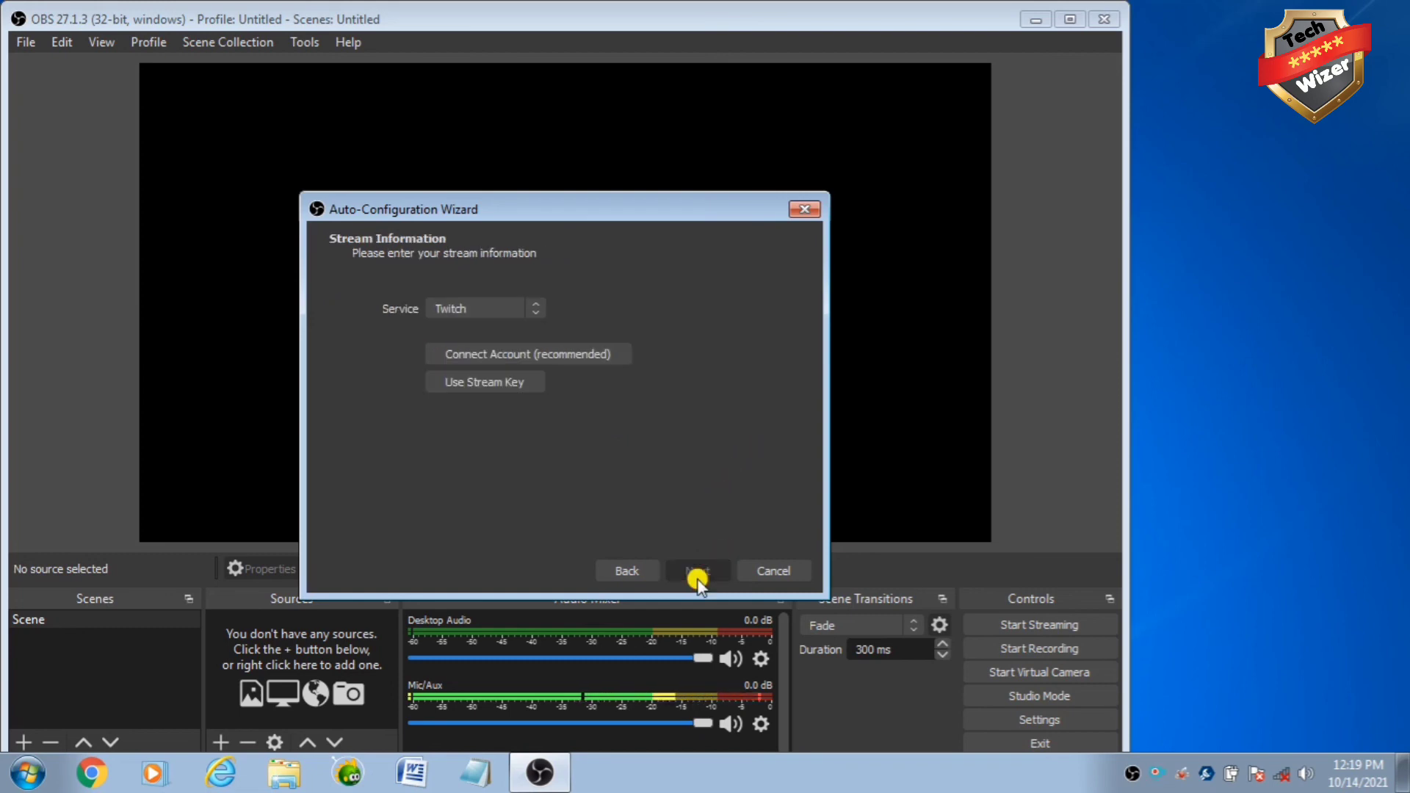
{"action": "left_click", "coordinate": [508, 386]}
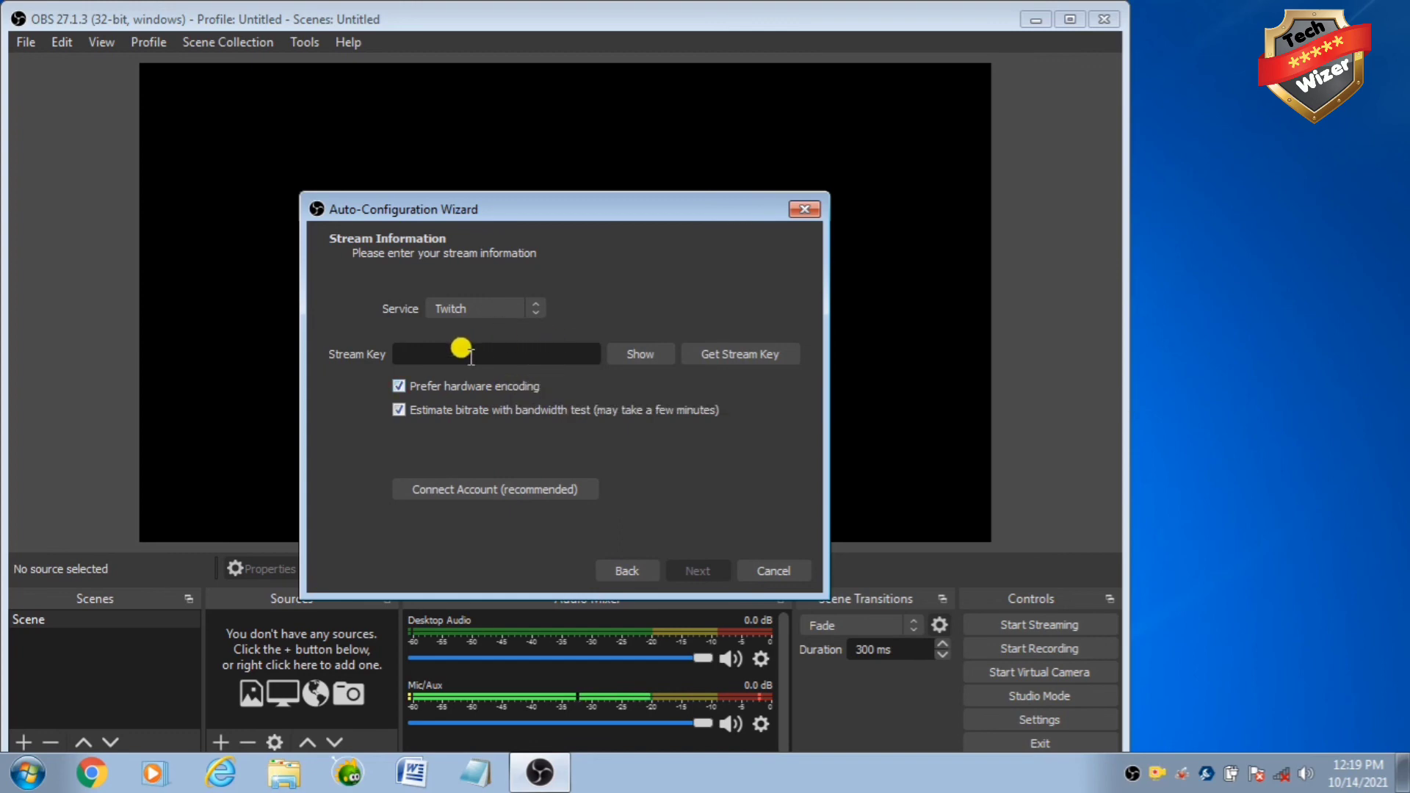
{"action": "left_click", "coordinate": [809, 203]}
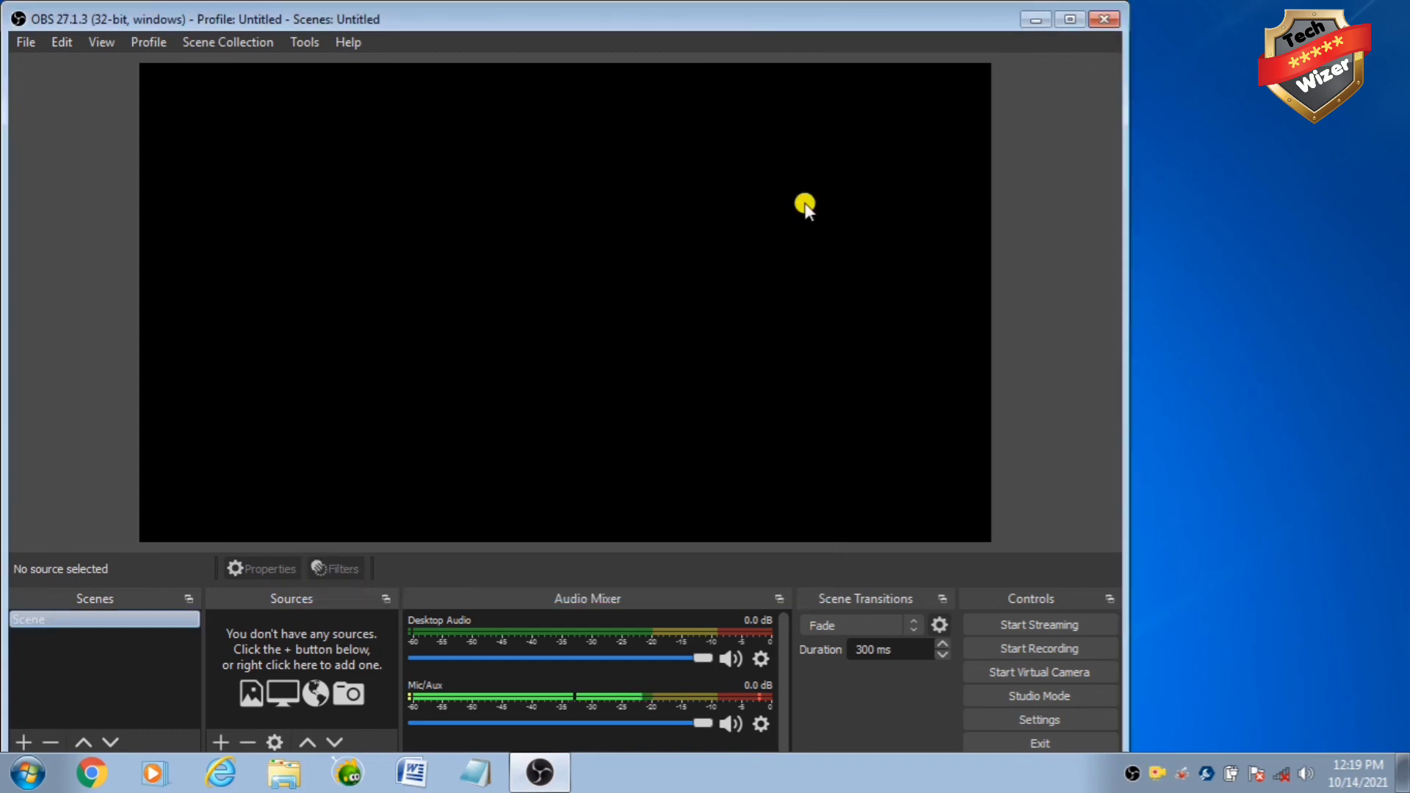
{"action": "left_click", "coordinate": [1101, 20]}
{"action": "right_click", "coordinate": [725, 384]}
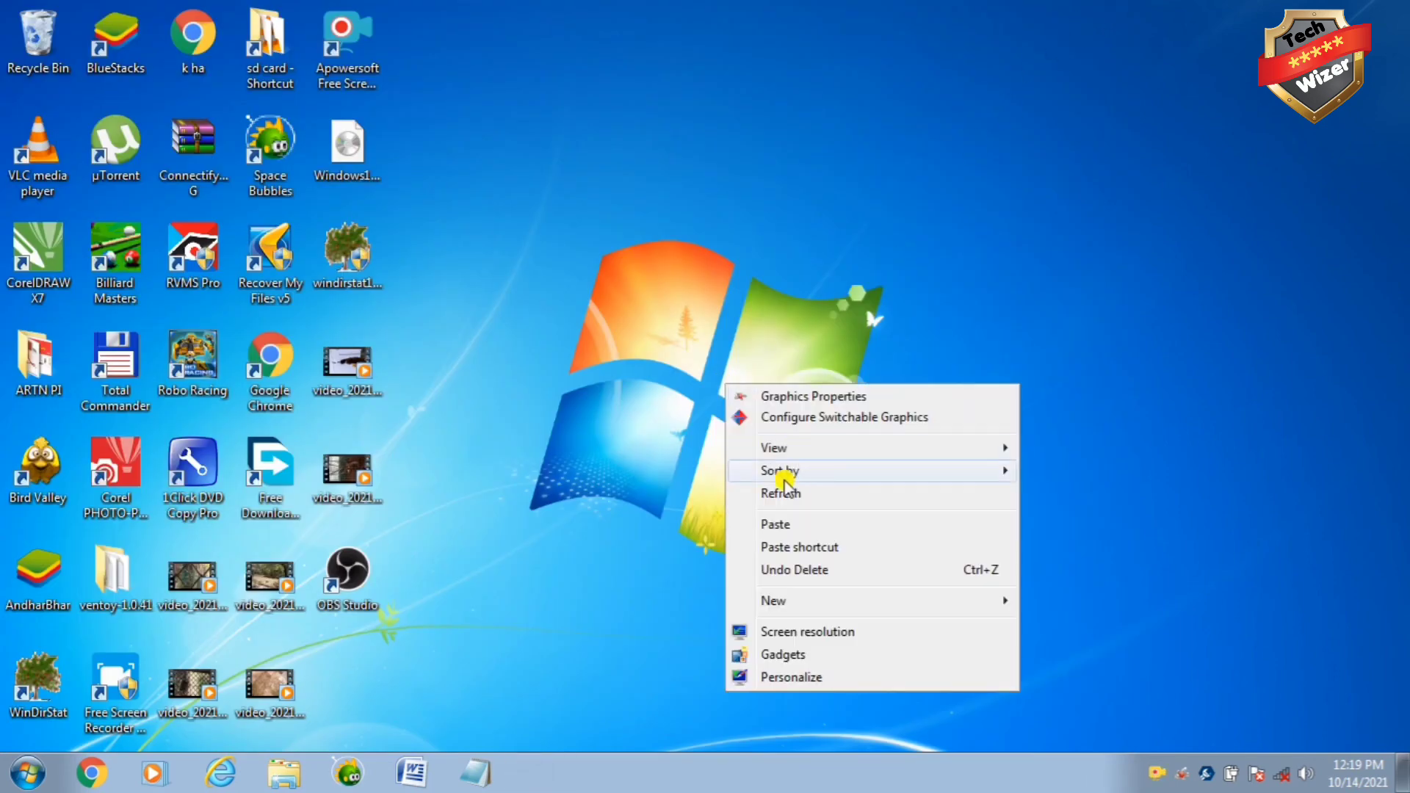
{"action": "left_click", "coordinate": [787, 493]}
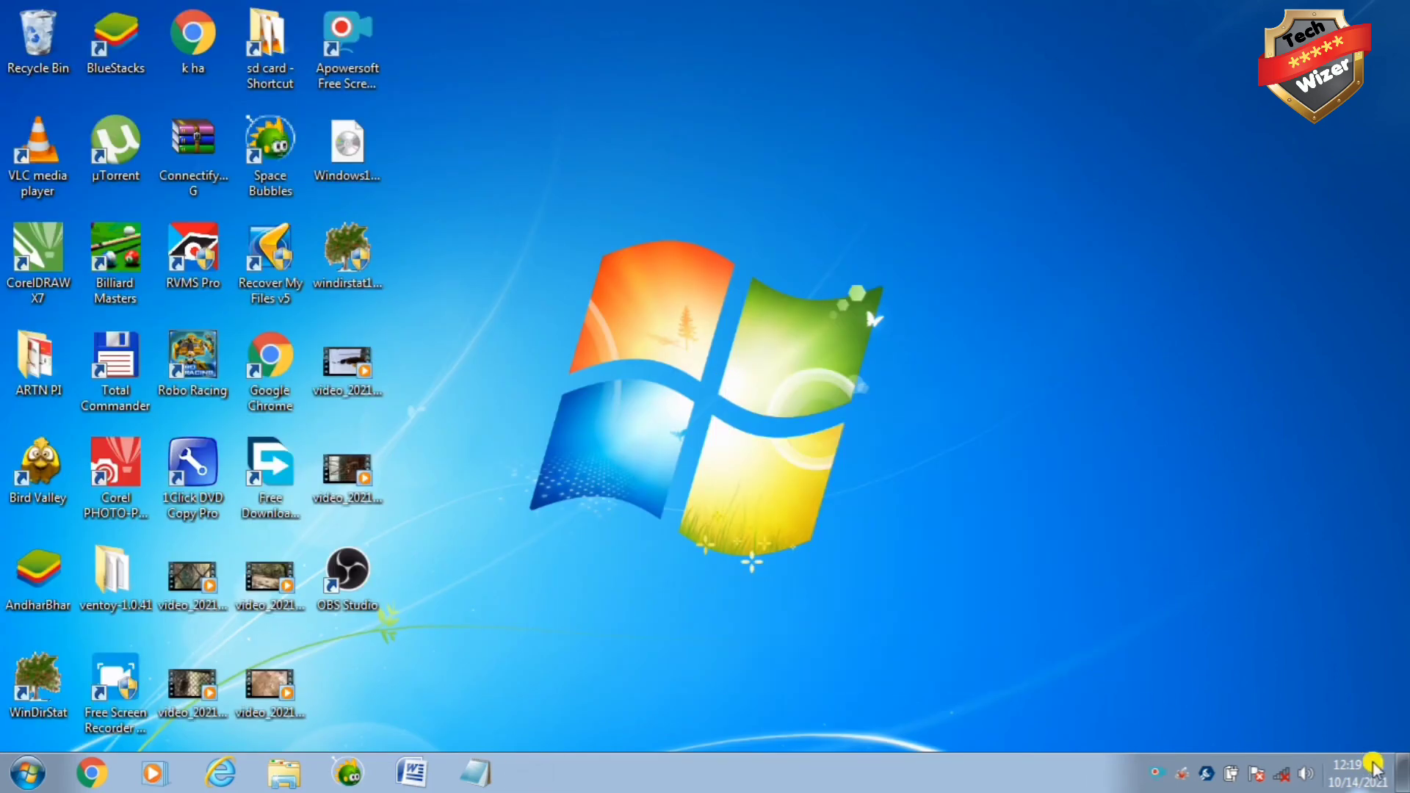
{"action": "right_click", "coordinate": [1157, 773]}
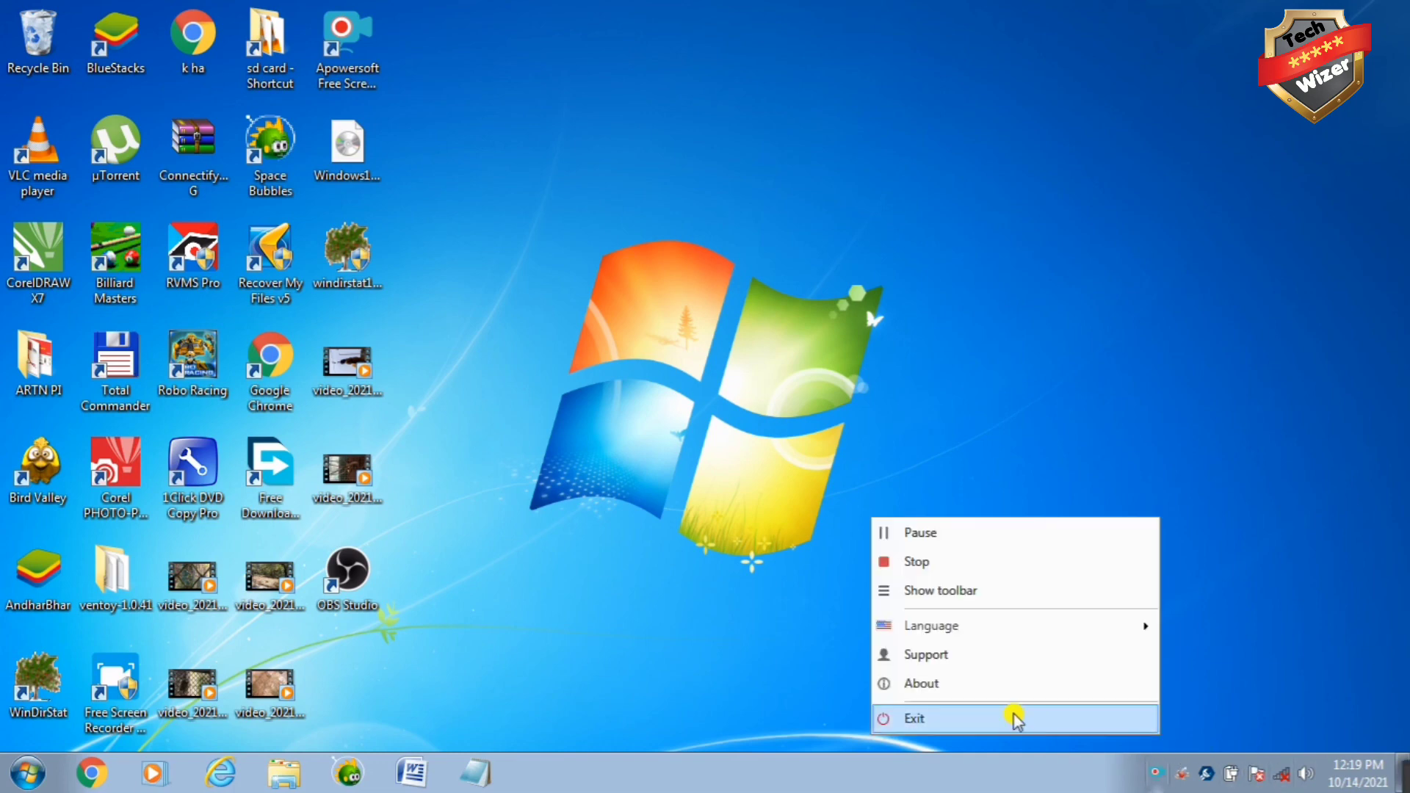